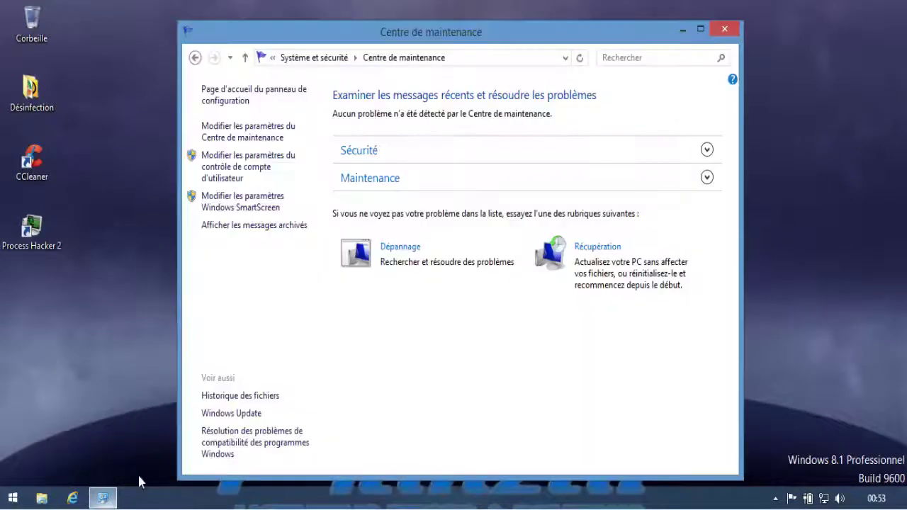
- Review the Sécurité and Maintenance sections of the Centre de maintenance, expanding both to check the status of each protection
left_click(706, 149)
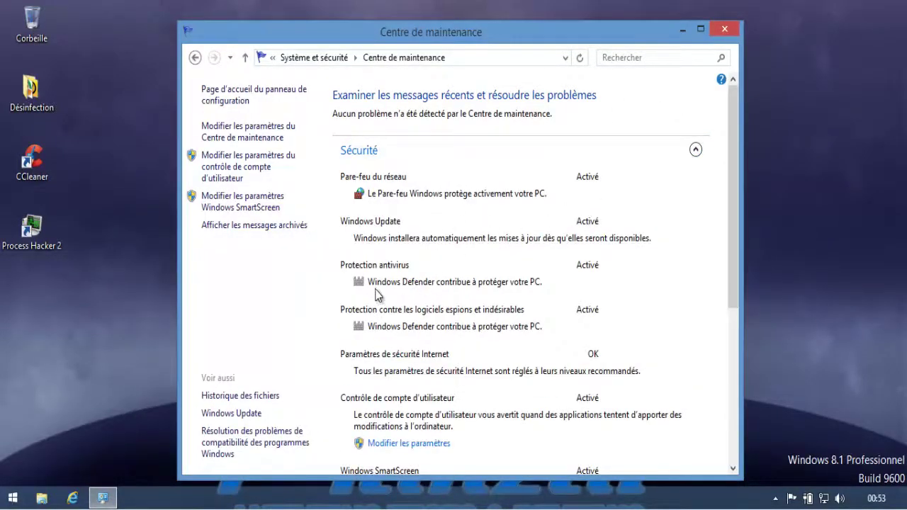
left_click_drag(735, 198, 709, 348)
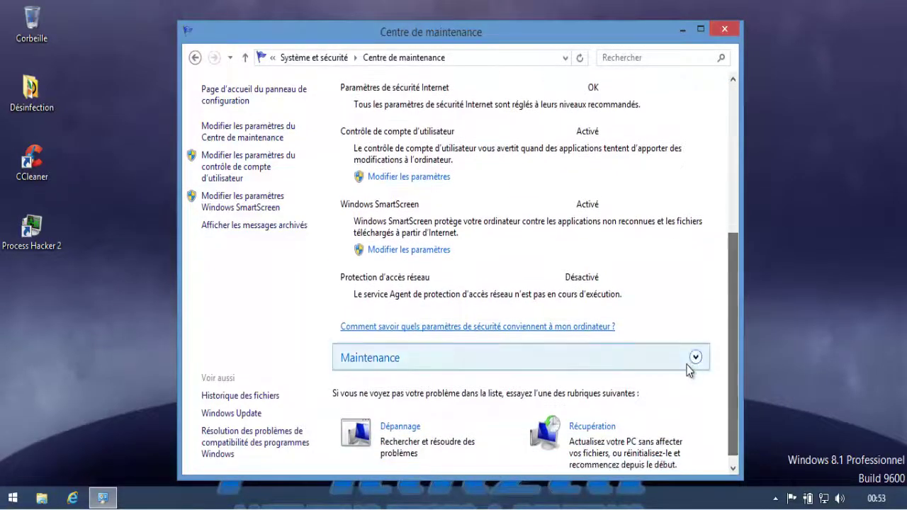
left_click(705, 352)
left_click_drag(733, 312, 728, 359)
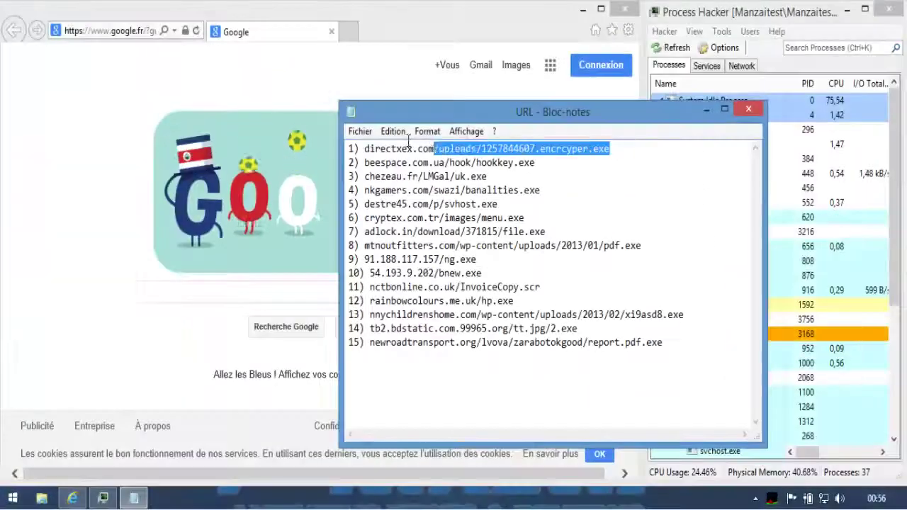
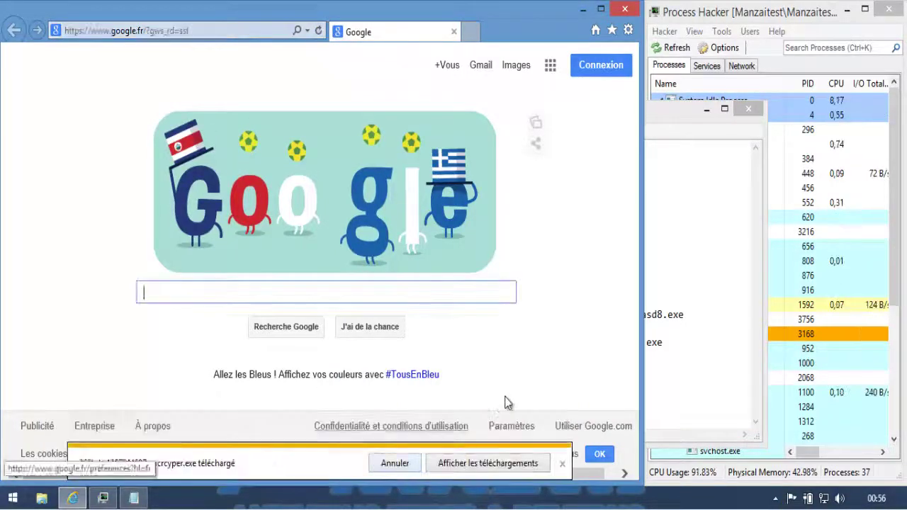
- Dismiss the interrupted first download and copy the beespace.com.ua/hook/hookkey.exe address from entry 2 of the URL list
left_click(384, 236)
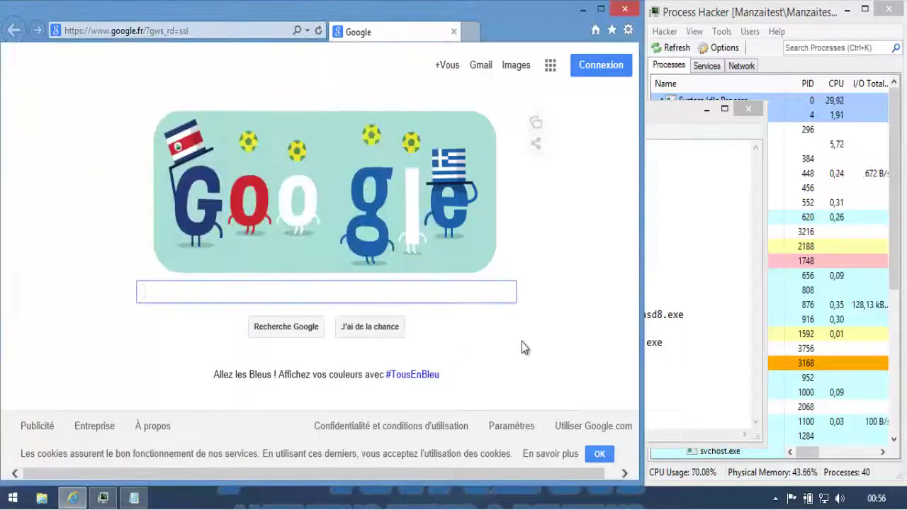
left_click(833, 394)
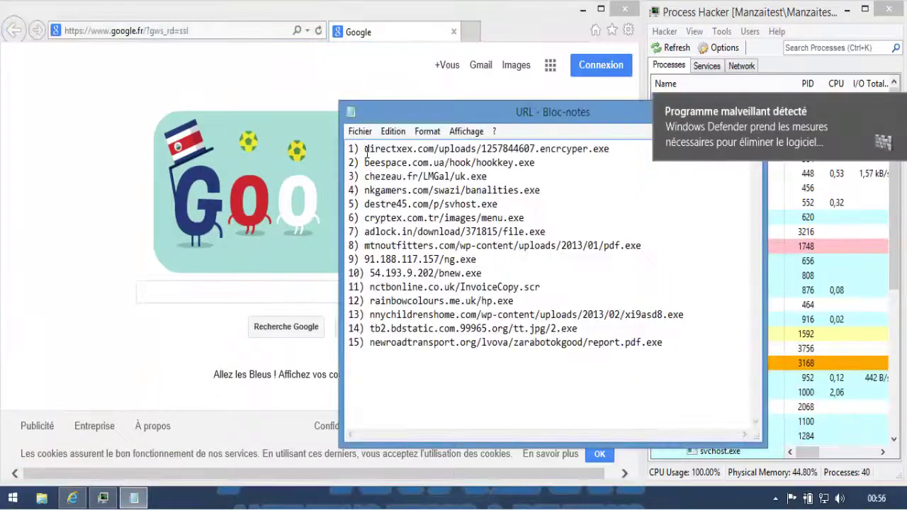
left_click_drag(536, 163, 365, 163)
key("ctrl+c")
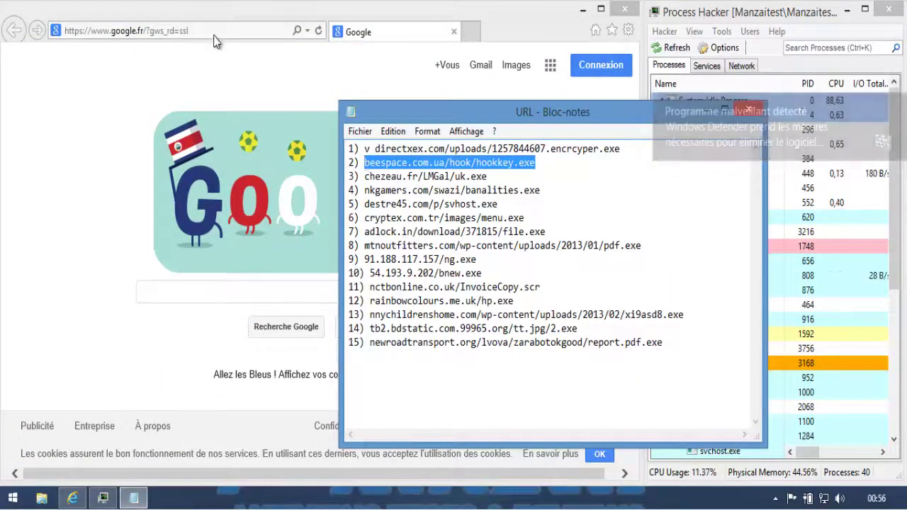
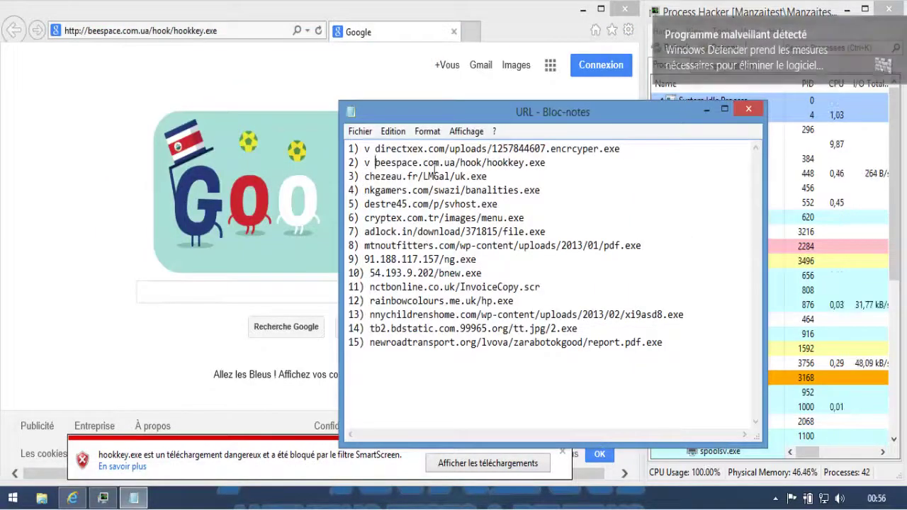
- Copy chezeau.fr/LMGal/uk.exe from entry 3 of the URL list and load it in the browser
left_click_drag(487, 177, 366, 177)
key("ctrl+c")
left_click(229, 30)
key("ctrl+v")
key("Return")
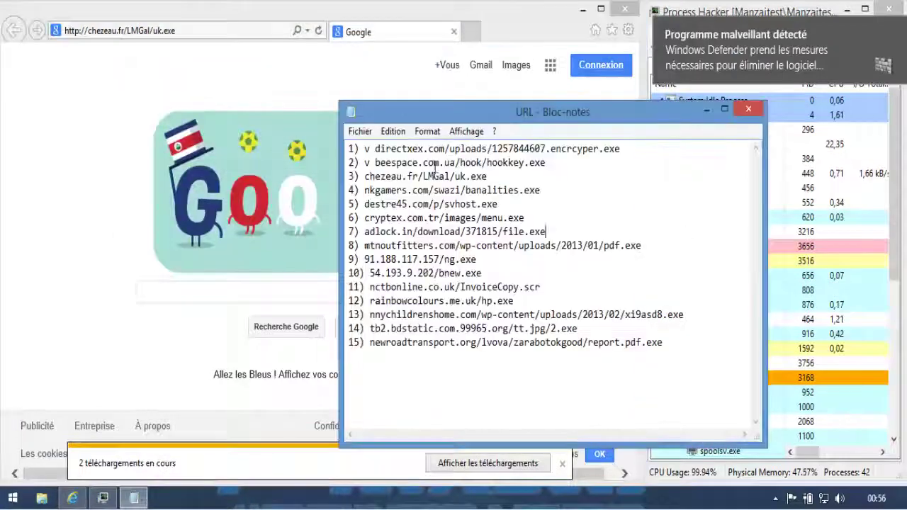
- Mark entry 3 of the URL list with "v" and copy the nkgamers.com/swazi/banalities.exe address from entry 4
type("v")
left_click_drag(543, 190, 364, 190)
key("ctrl+c")
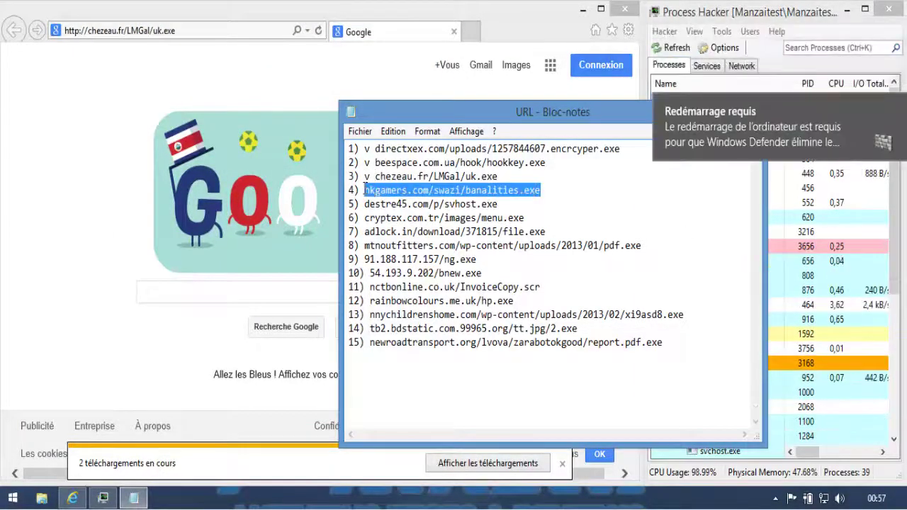
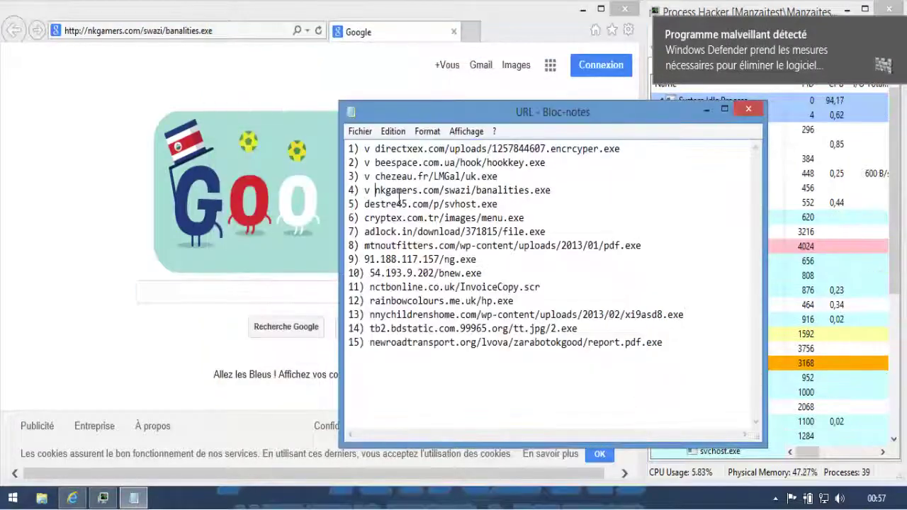
- Copy destre45.com/p/svhost.exe from entry 5 of the URL list and load it in the browser
left_click_drag(431, 206, 364, 204)
key("ctrl+c")
left_click(238, 38)
key("ctrl+v")
key("Return")
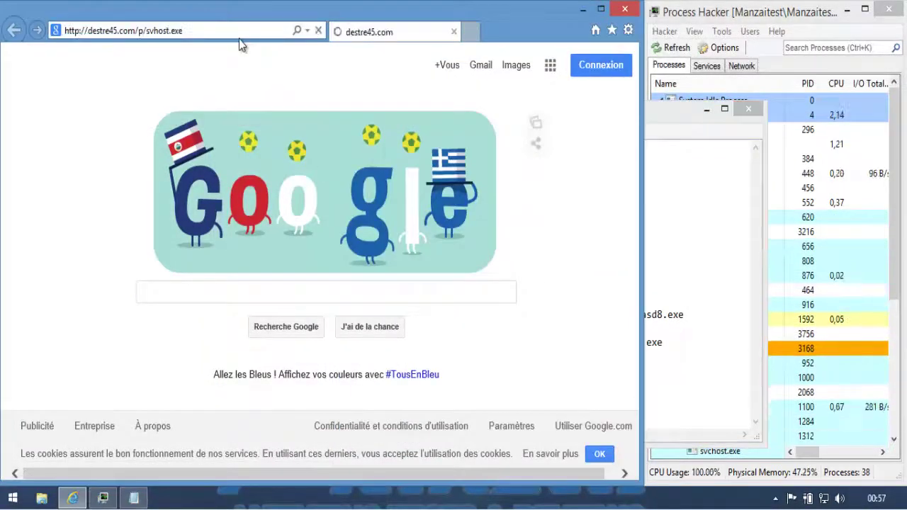
- Run the svhost.exe download and mark entry 5 of the URL list with "v"
left_click(402, 463)
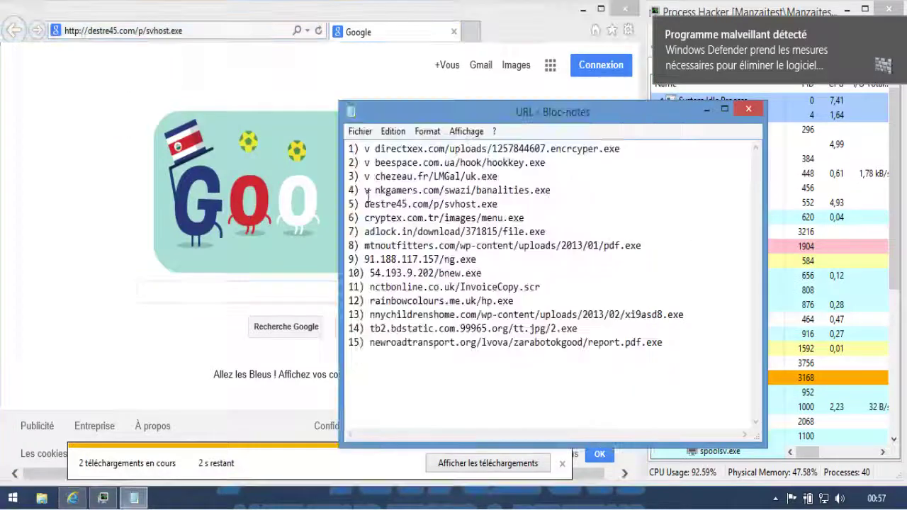
left_click(364, 204)
type("v destre45.com/p/svhost.exe")
- Copy cryptex.com.tr/images/menu.exe from entry 6 of the URL list and load it in the browser
left_click_drag(525, 218, 365, 218)
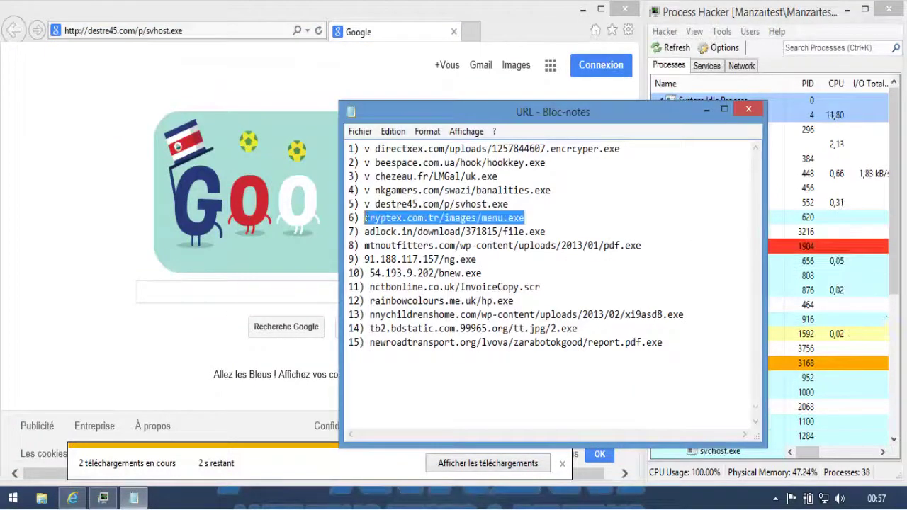
key("ctrl+c")
left_click(231, 29)
key("ctrl+v")
key("Return")
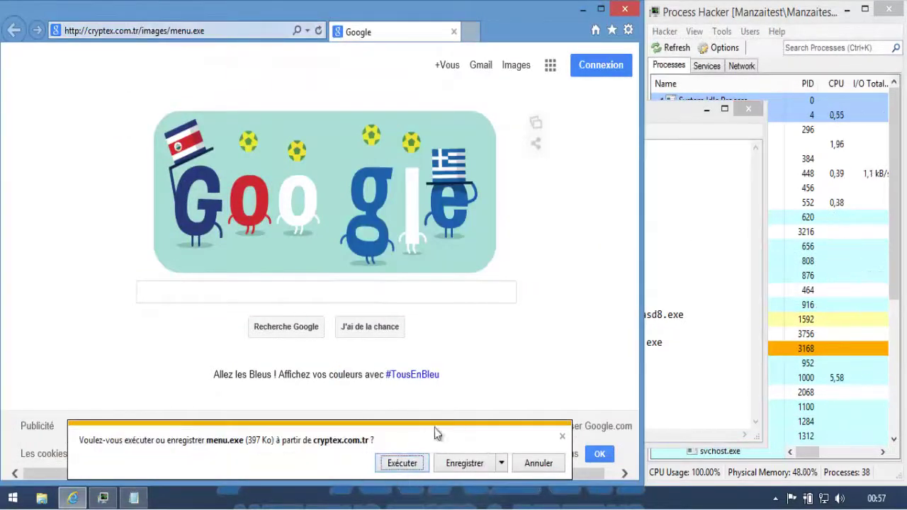
- Run the menu.exe download and mark entry 6 of the URL list with "v"
left_click(405, 463)
left_click(674, 255)
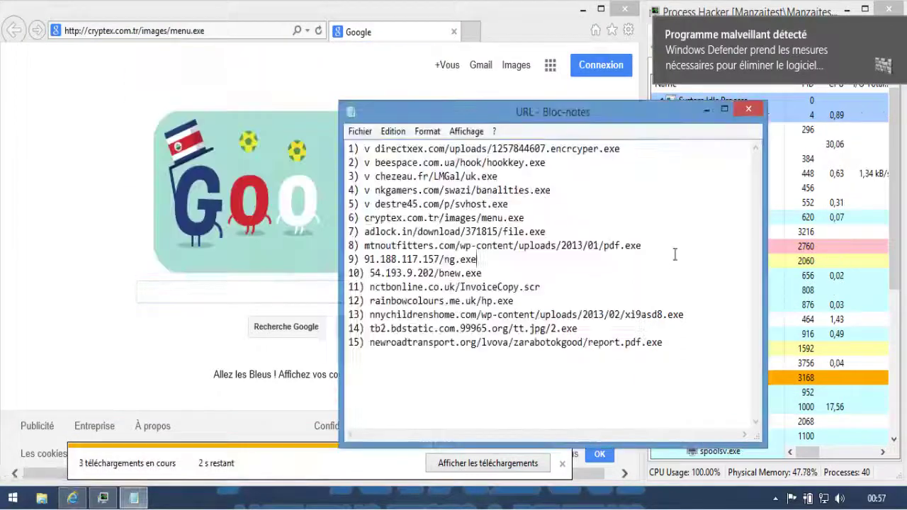
left_click(364, 218)
type("v")
- Test the adlock.in/download/371815/file.exe address from entry 7 of the URL list and mark the entry with "x"
left_click_drag(546, 232, 364, 232)
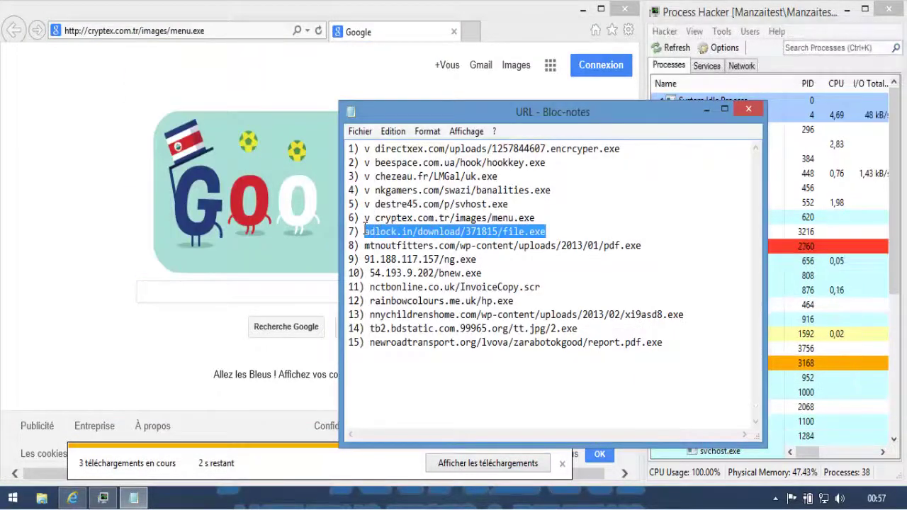
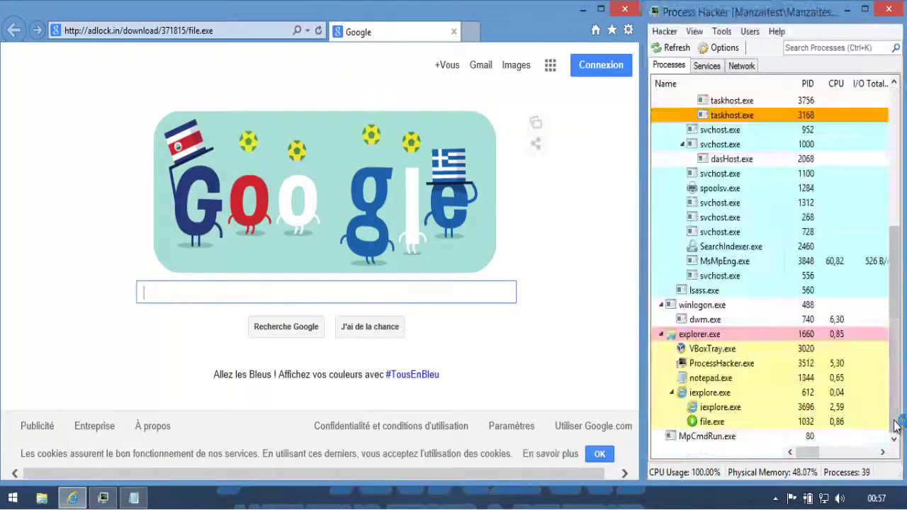
left_click(134, 502)
left_click(135, 499)
left_click(365, 232)
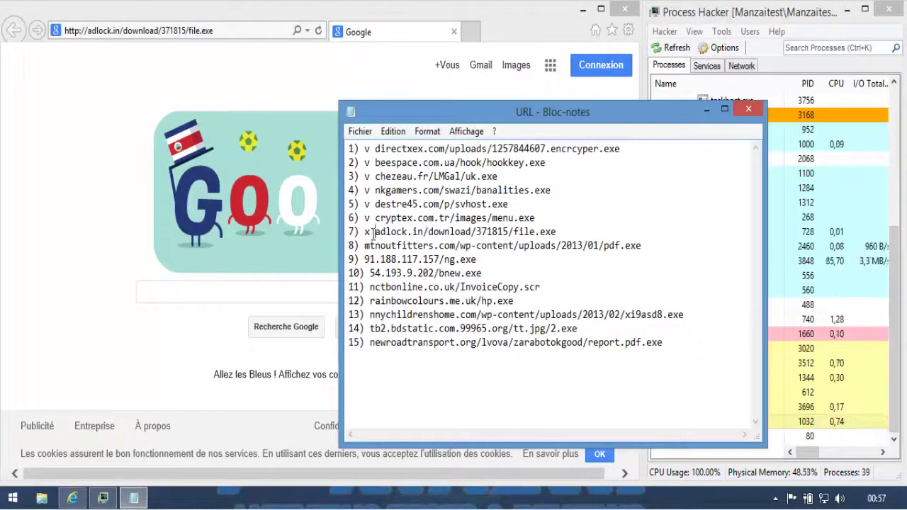
- Copy mtnoutfitters.com/wp-content/uploads/2013/01/pdf.exe from entry 8 of the URL list into the browser's address field
left_click_drag(648, 245, 364, 246)
key("ctrl+c")
left_click(251, 30)
key("ctrl+v")
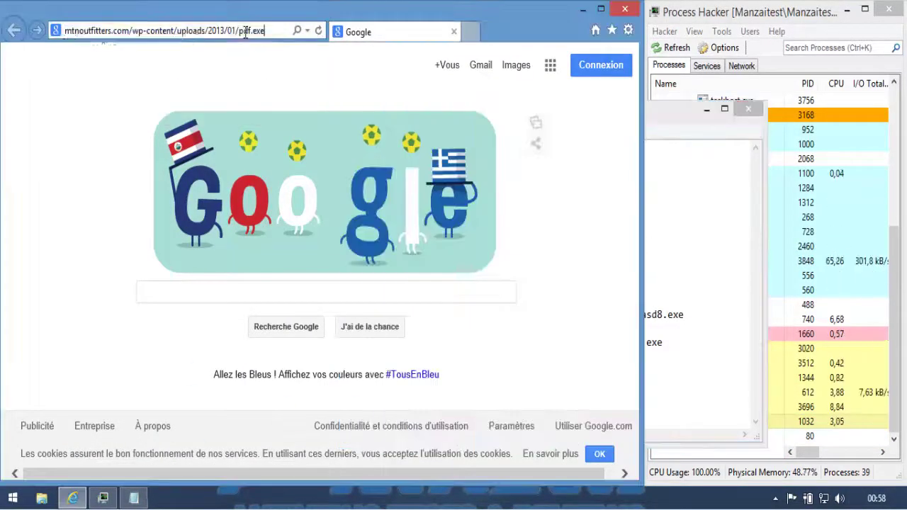
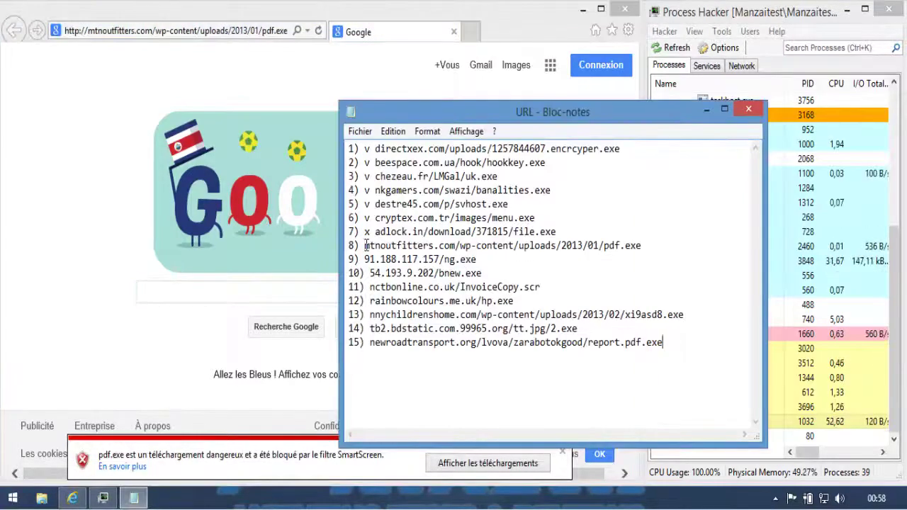
- Load 91.188.117.157/ng.exe from entry 9 in the browser and return to the URL list
left_click(195, 31)
type("91.188.117.157/ng.exe")
key("Return")
left_click(631, 287)
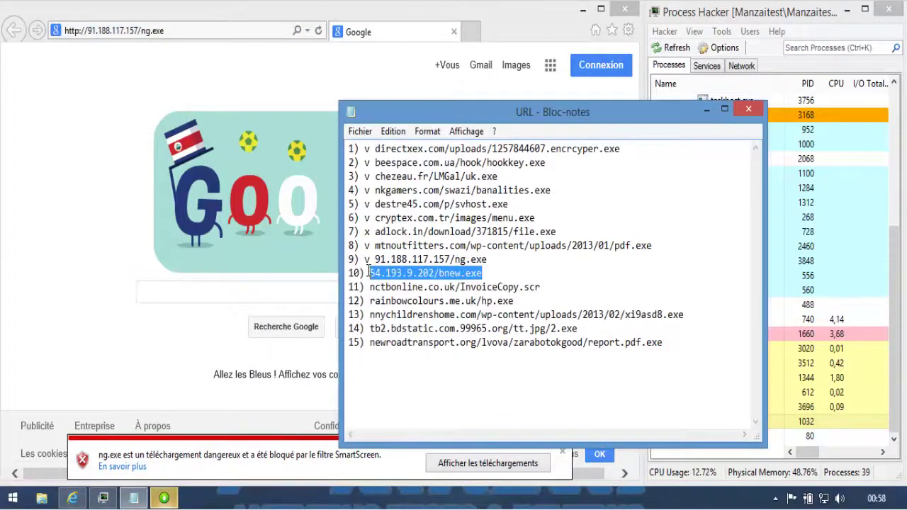
- Load 54.193.9.202/bnew.exe from entry 10 in the browser and dismiss the Windows SmartScreen alert
key("ctrl+c")
left_click(234, 30)
key("ctrl+v")
key("Return")
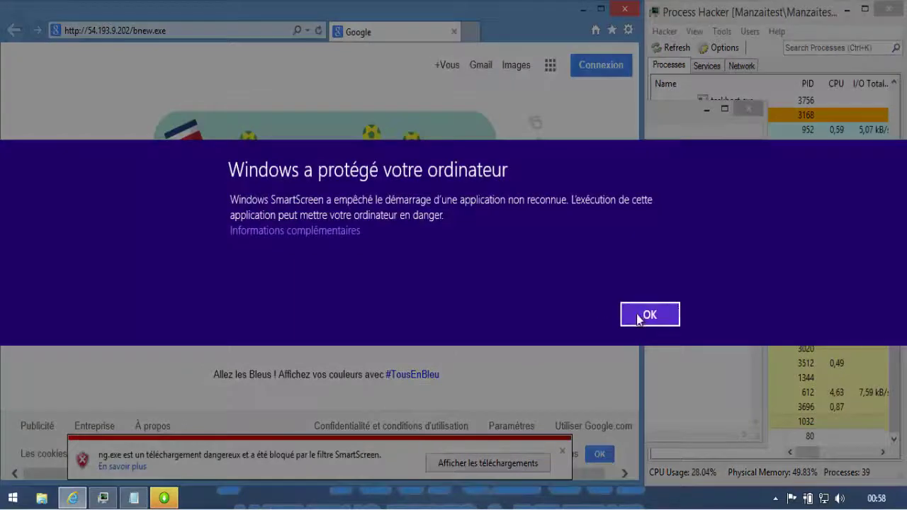
left_click(638, 316)
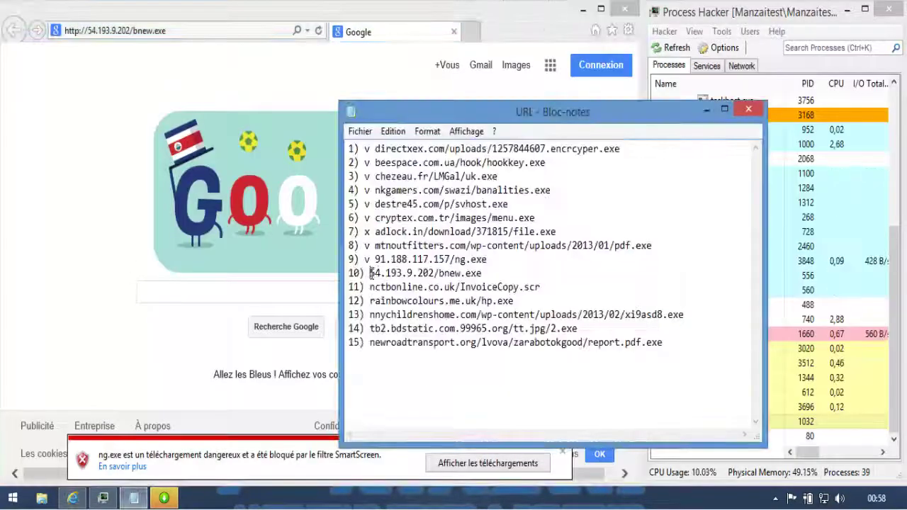
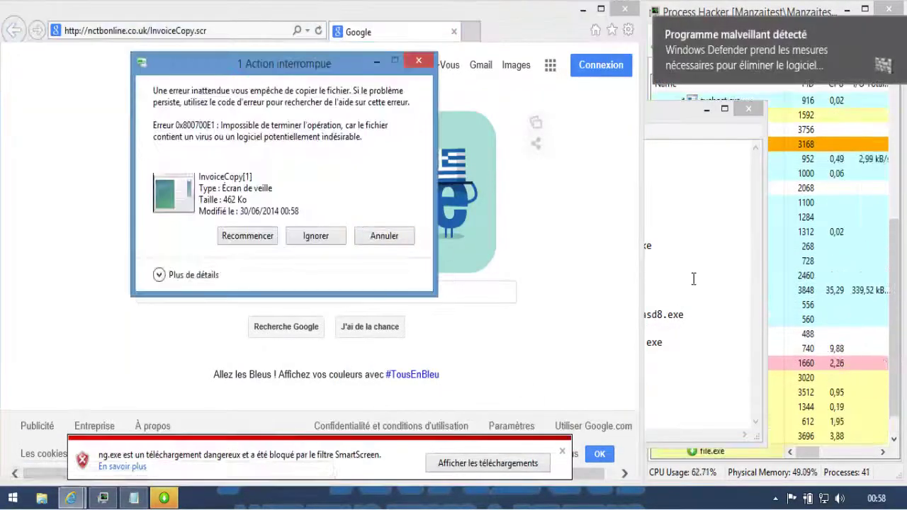
- Return to the URL list and mark entry 11, nctbonline.co.uk/InvoiceCopy.scr, with "v"
left_click(693, 278)
left_click(372, 287)
type("voiceCopy.scr")
- Copy rainbowcolours.me.uk/hp.exe from entry 12 of the URL list and load it in the browser
left_click_drag(518, 301, 431, 288)
left_click_drag(370, 301, 514, 301)
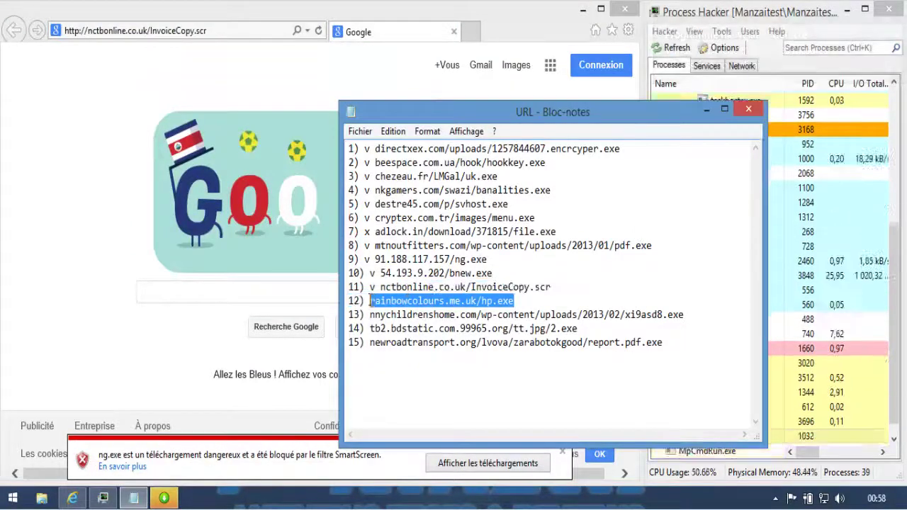
key("ctrl+c")
left_click(234, 31)
key("ctrl+v")
key("Return")
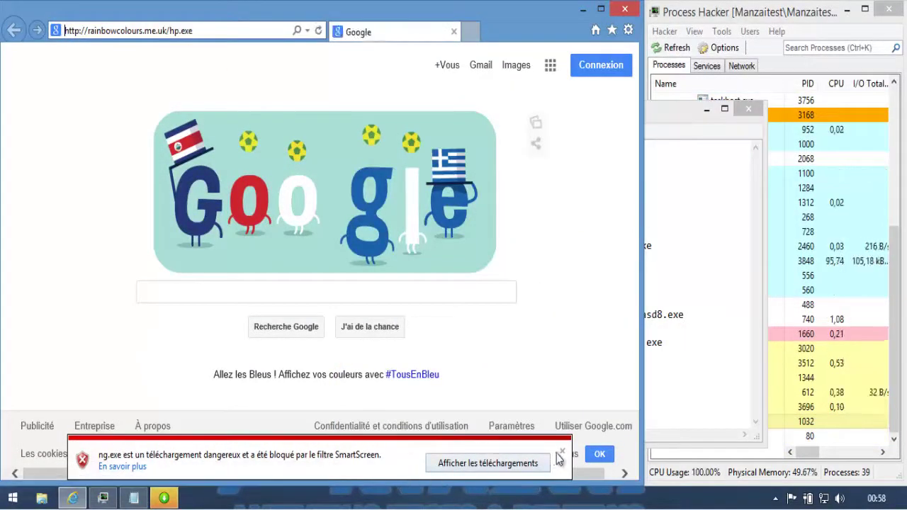
- Run the hp.exe download, dismissing its error dialog, and mark entry 12 of the URL list with "v"
left_click(400, 463)
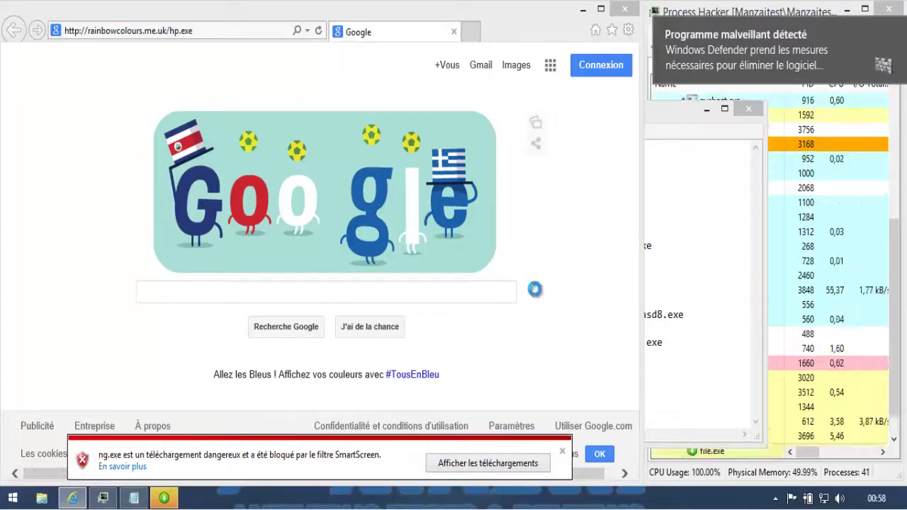
left_click(389, 243)
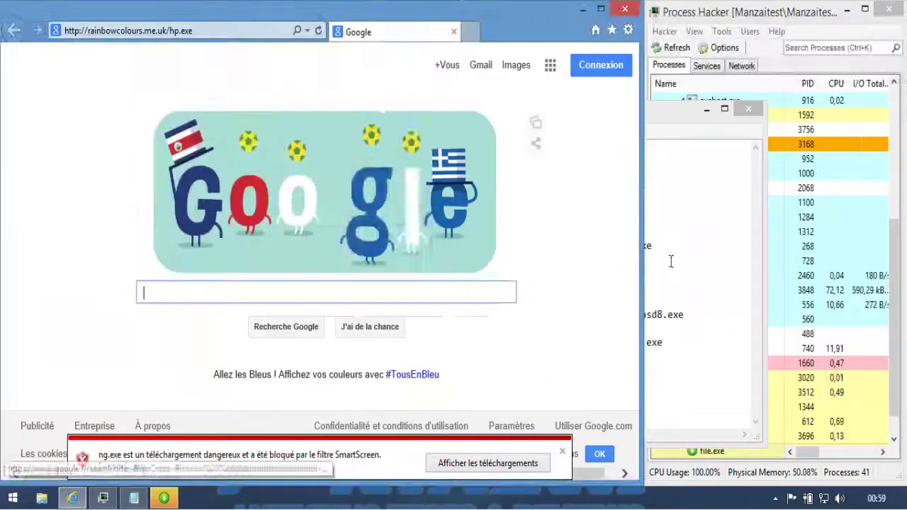
left_click(670, 260)
left_click(370, 301)
- Copy nnychildrenshome.com/wp-content/uploads/2013/02/xi9asd8.exe from entry 13 and load it in the browser
left_click_drag(690, 314, 376, 313)
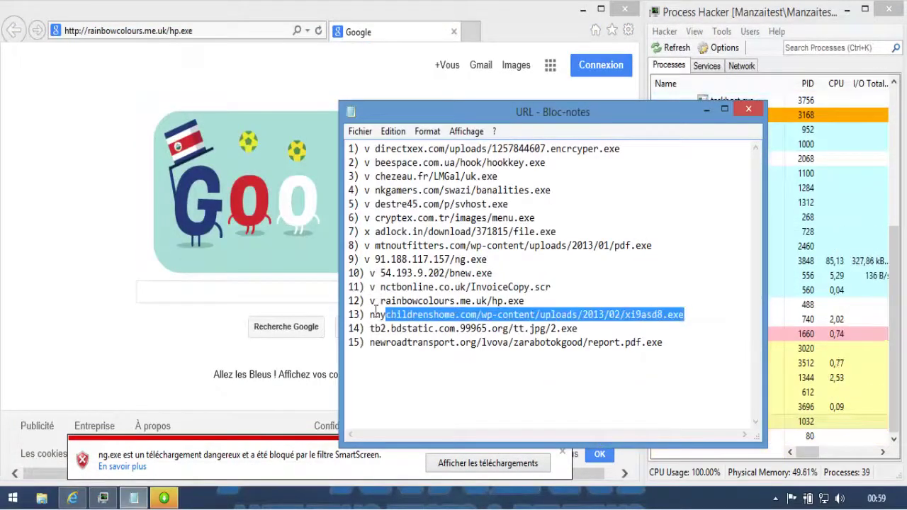
left_click(229, 31)
key("ctrl+v")
key("Return")
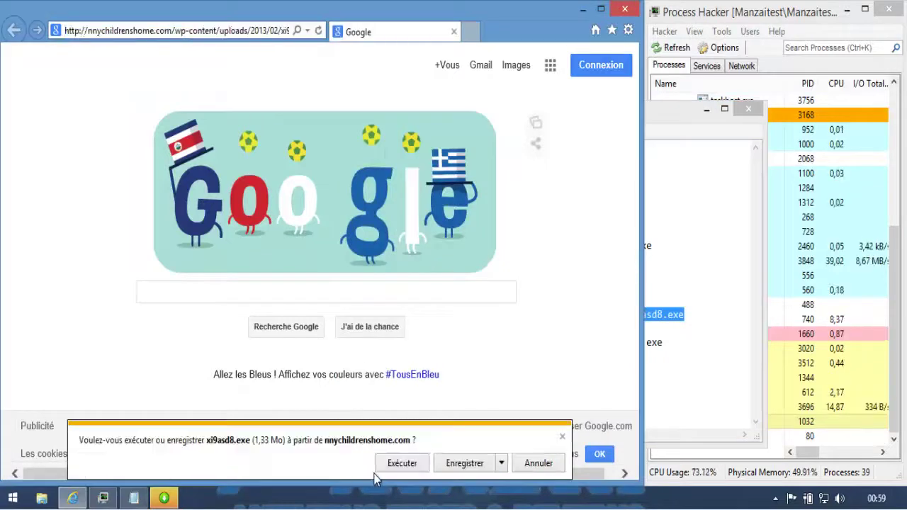
- Run the xi9asd8.exe download and mark entry 13 of the URL list with "v"
left_click(398, 464)
key("alt+Tab")
key("Left")
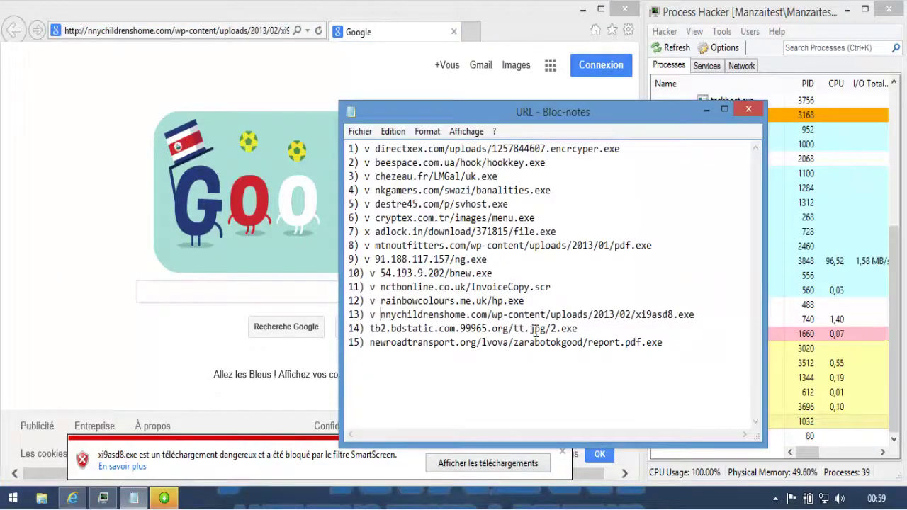
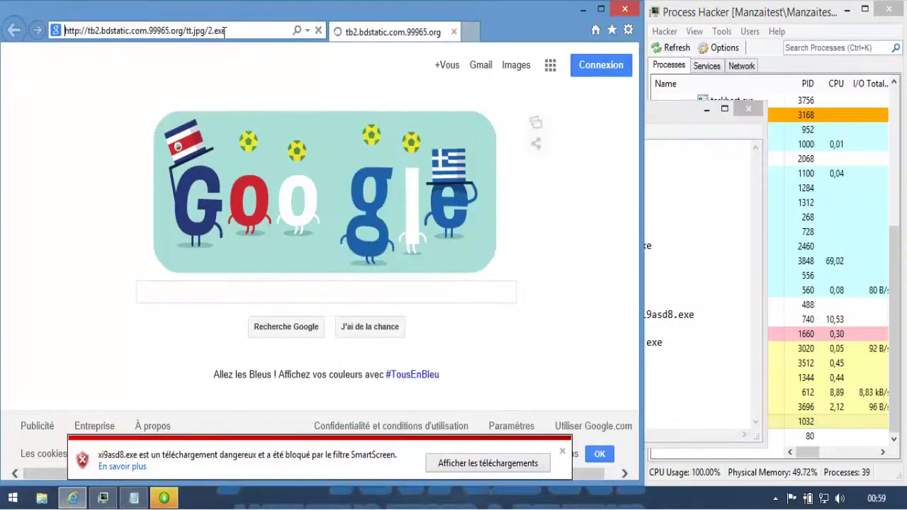
- Mark entry 14 of the URL list with "v" and load newroadtransport.org/lvova/zarabotokgood/report.pdf.exe from entry 15 in the browser
key("alt+Tab")
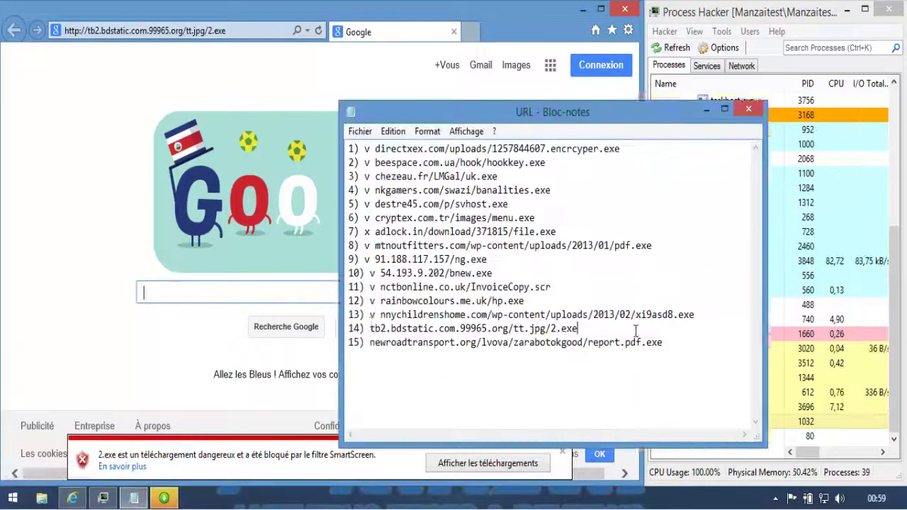
type("v")
left_click_drag(664, 343, 428, 341)
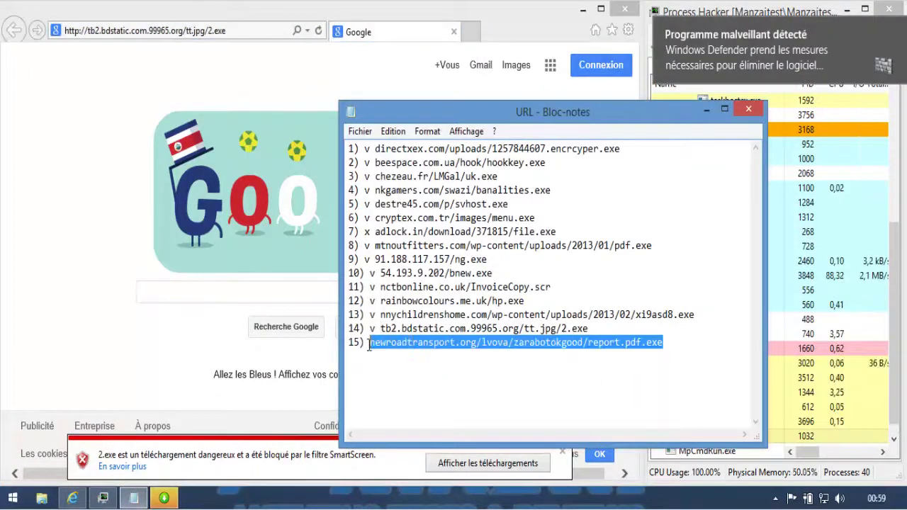
key("ctrl+c")
left_click(216, 31)
key("ctrl+v")
key("Return")
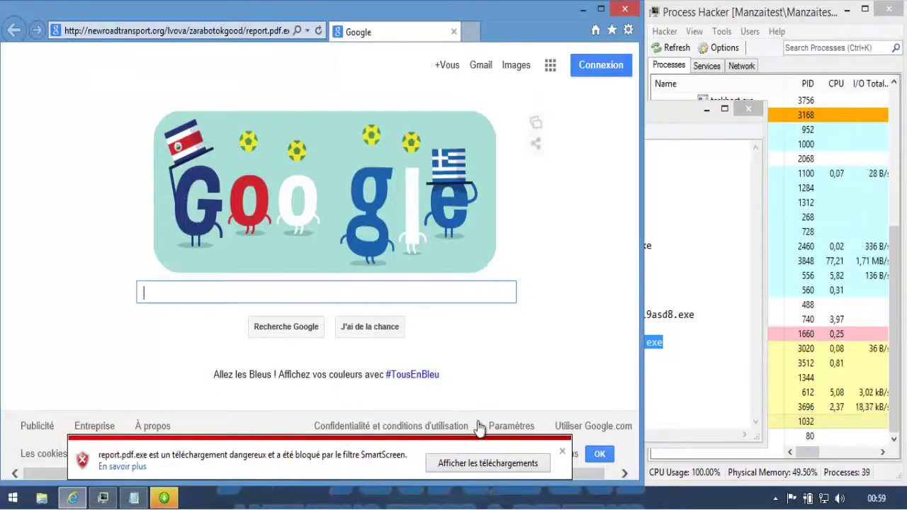
left_click(688, 347)
left_click(360, 131)
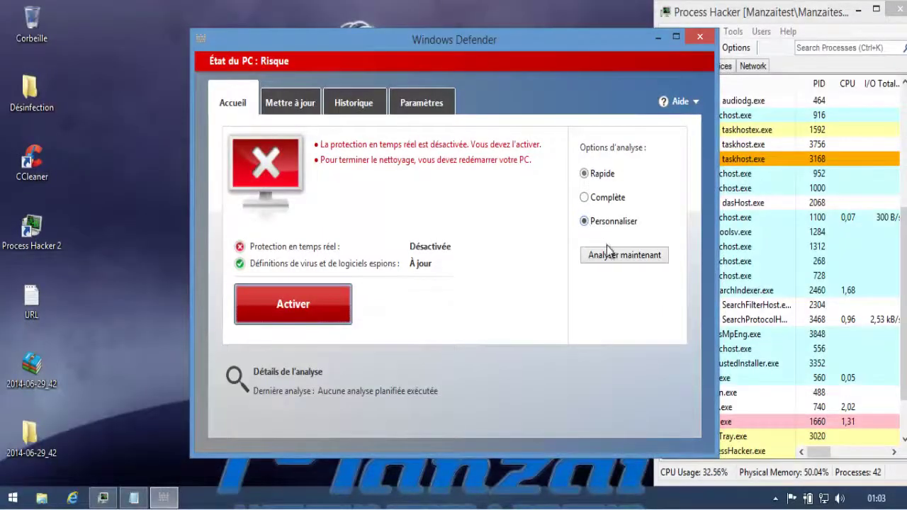
- Run a custom Windows Defender scan of the 2014-06-29_42 folder in the user's Desktop folder
left_click(614, 259)
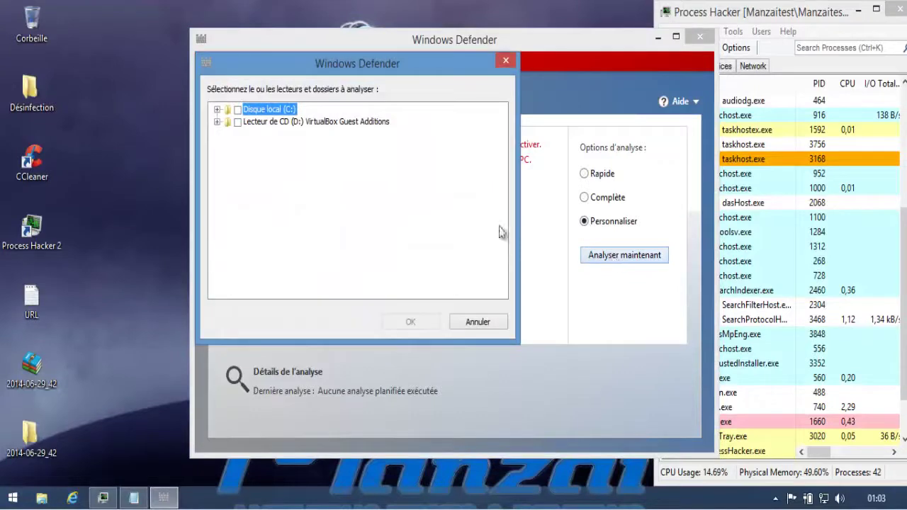
left_click(218, 110)
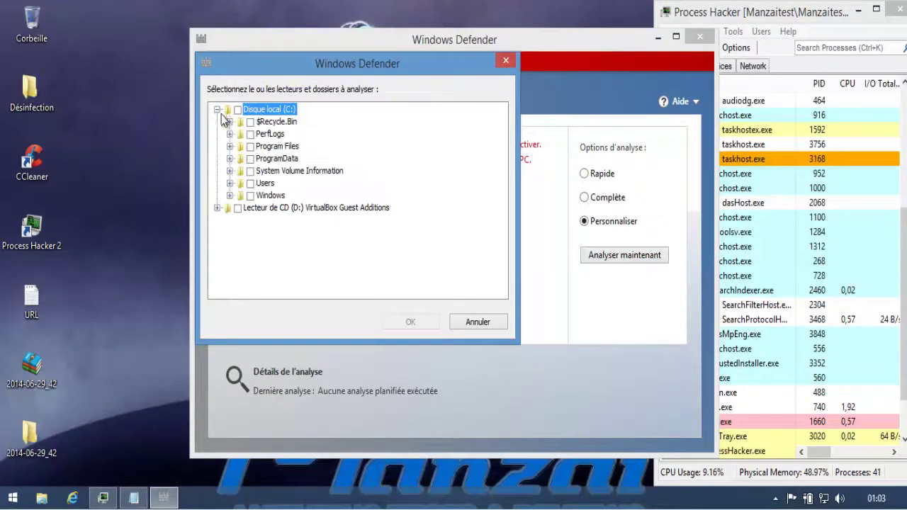
left_click(230, 184)
left_click(241, 208)
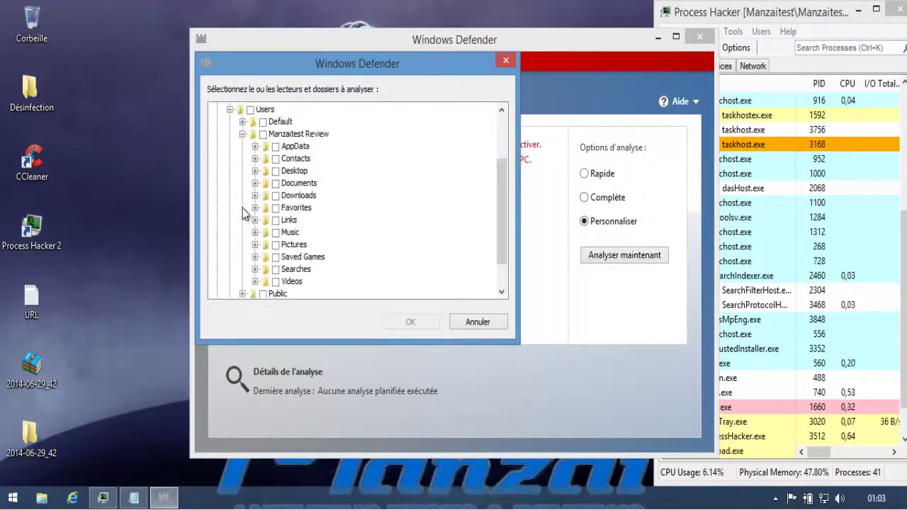
left_click(255, 171)
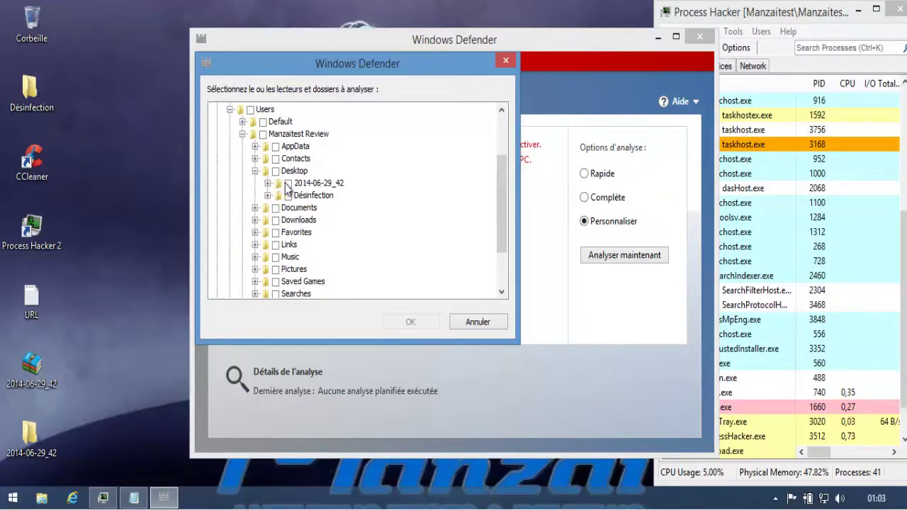
left_click(404, 320)
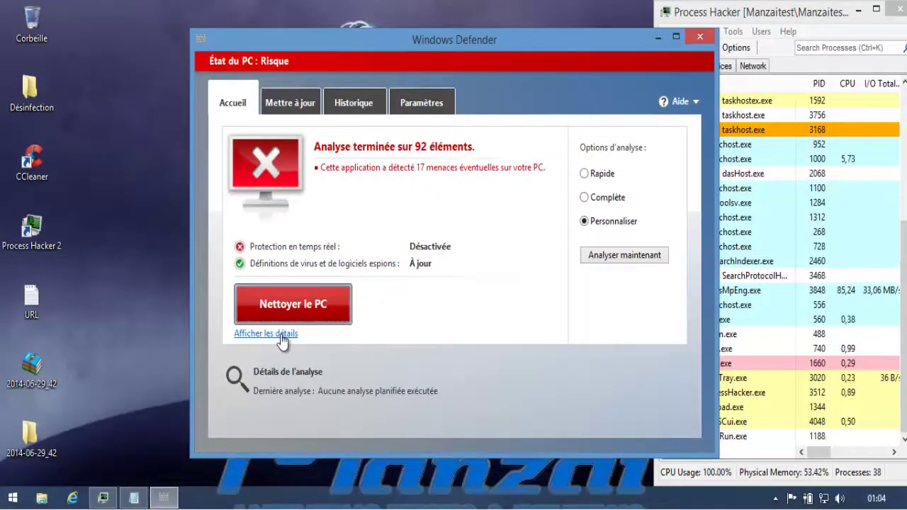
- Review the detected threats, apply the recommended actions to all of them, and close the results after checking them
left_click(281, 335)
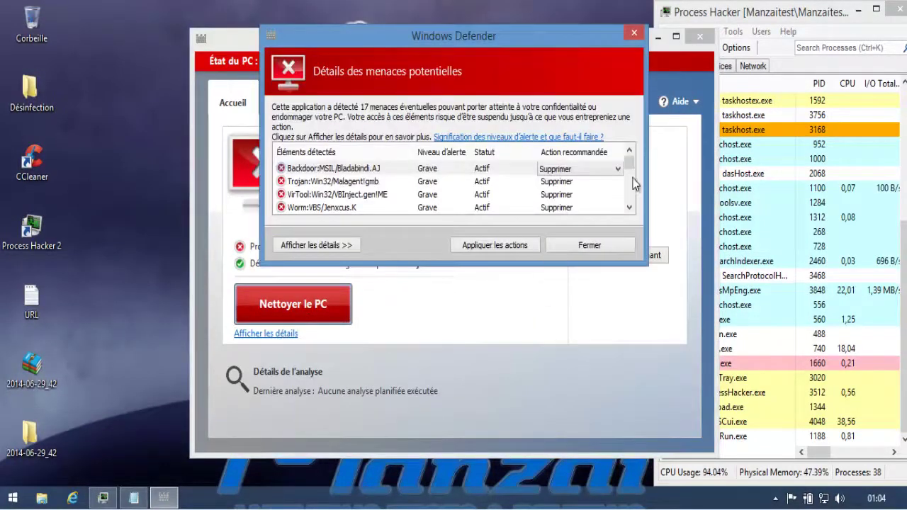
left_click_drag(629, 163, 630, 181)
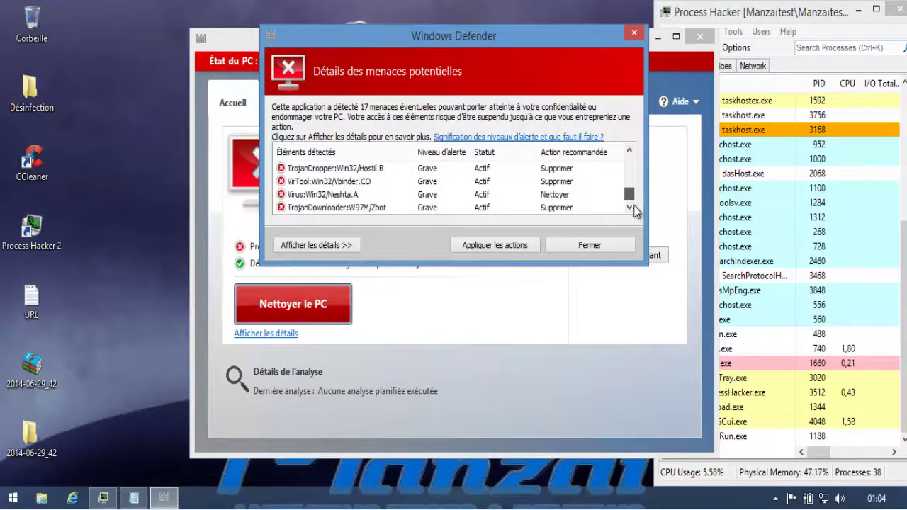
left_click_drag(631, 176, 630, 158)
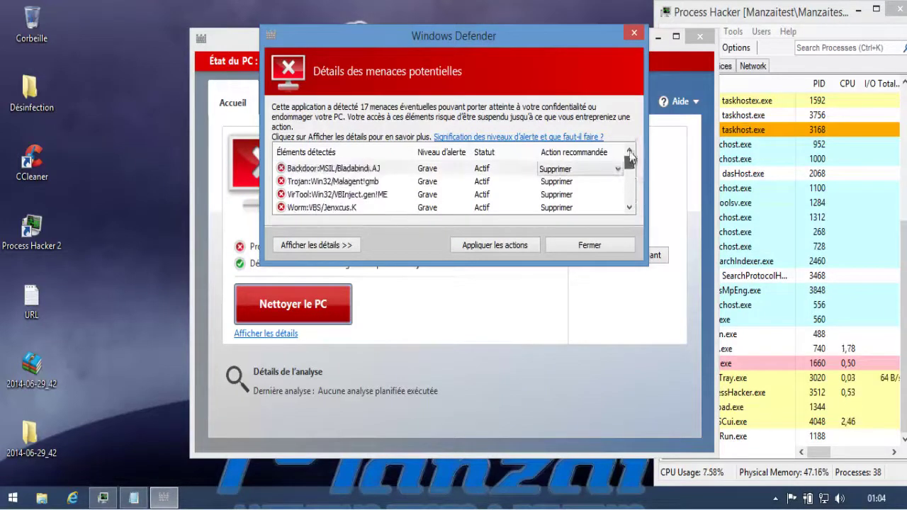
left_click(525, 246)
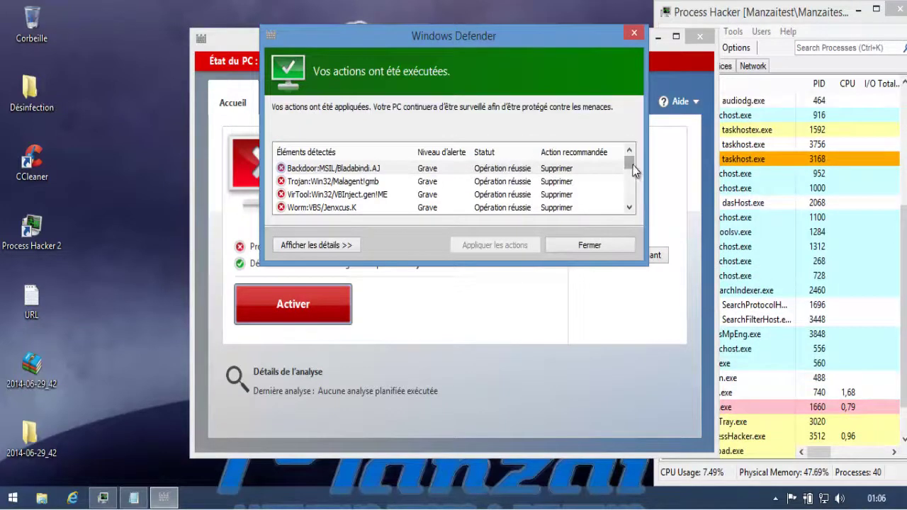
left_click_drag(633, 170, 633, 212)
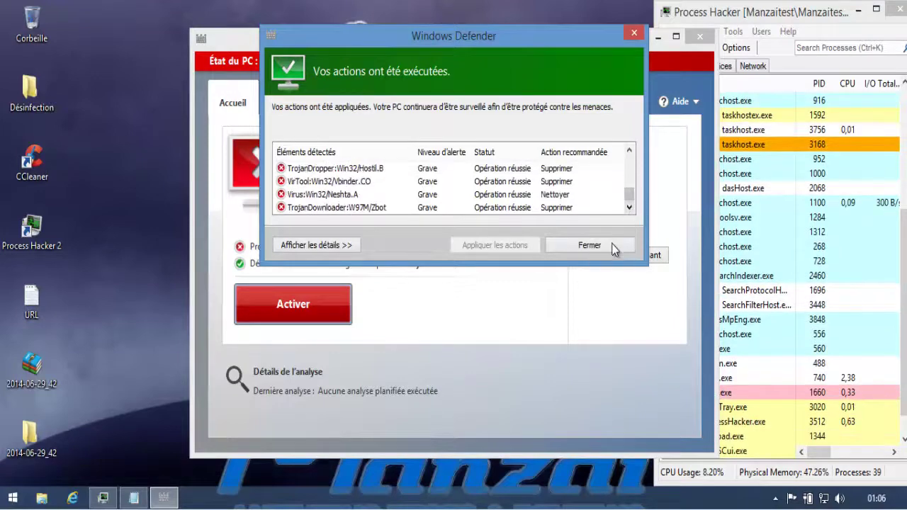
left_click(609, 247)
- Turn real-time protection back on and restart the PC to finish the cleanup
left_click(314, 312)
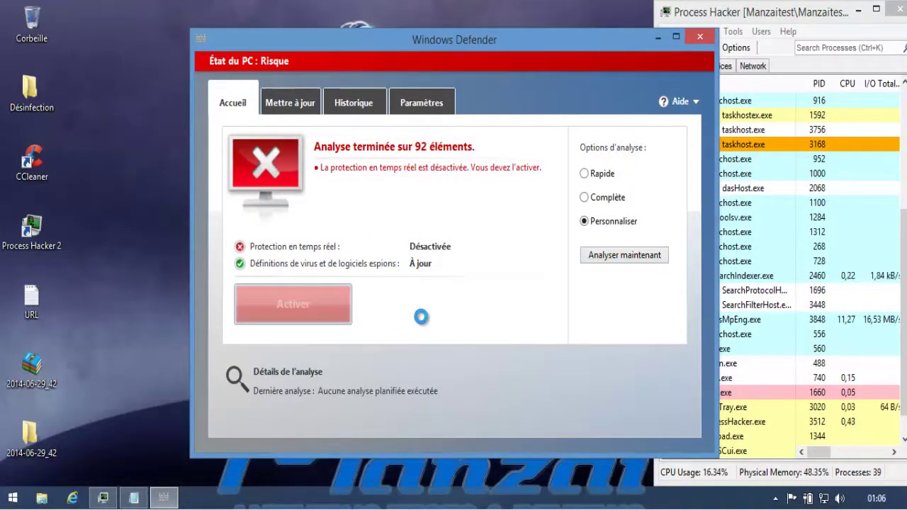
left_click(324, 303)
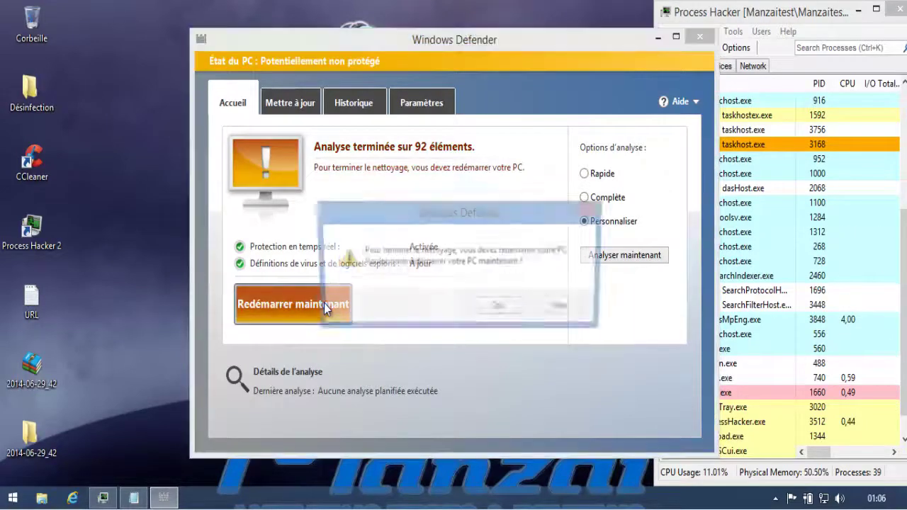
left_click(480, 310)
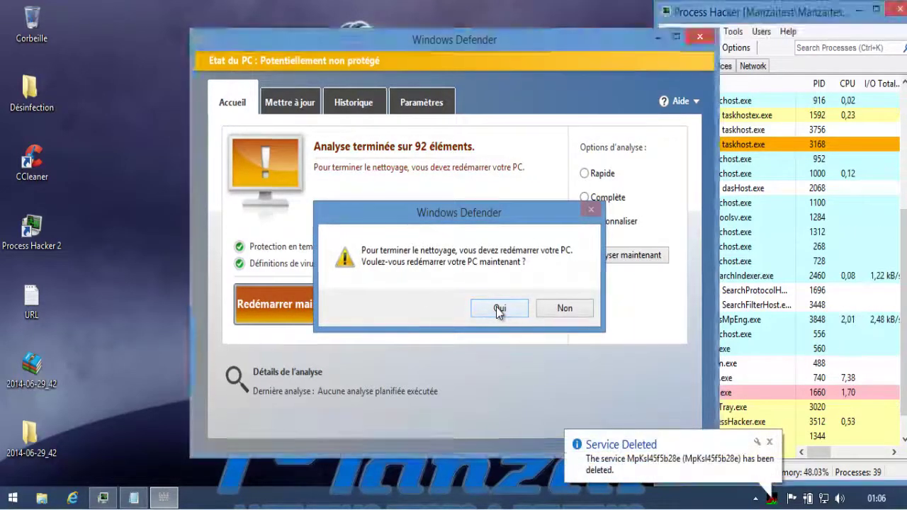
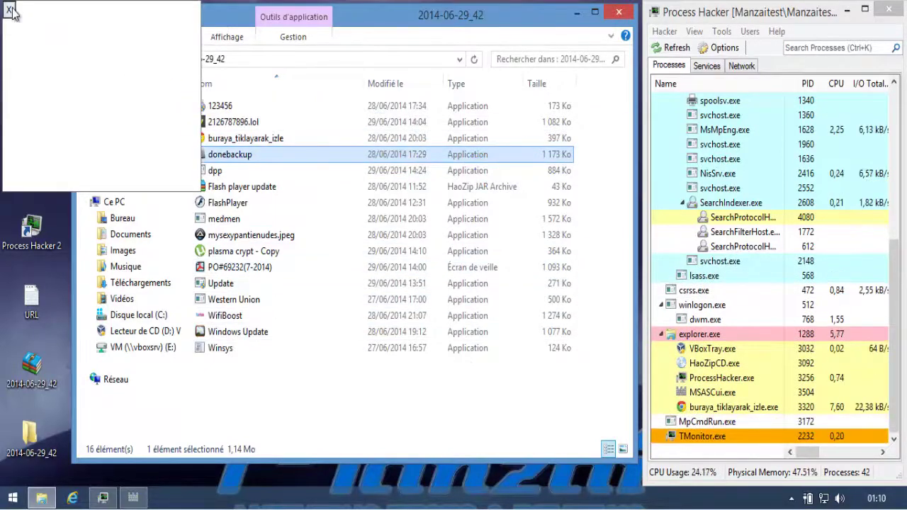
- Run the dpp, FlashPlayer, medmen and WifiBoost samples from the 2014-06-29_42 folder, allowing FlashPlayer's elevation request
double_click(287, 170)
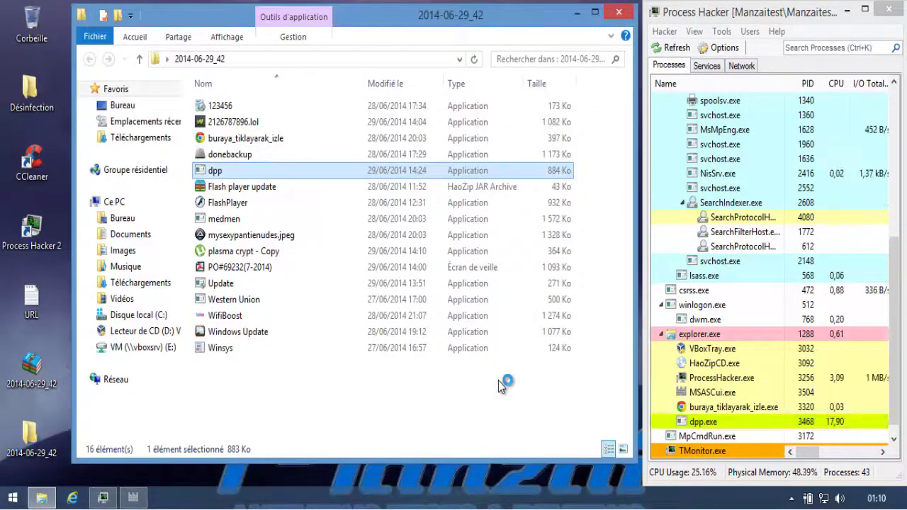
double_click(411, 203)
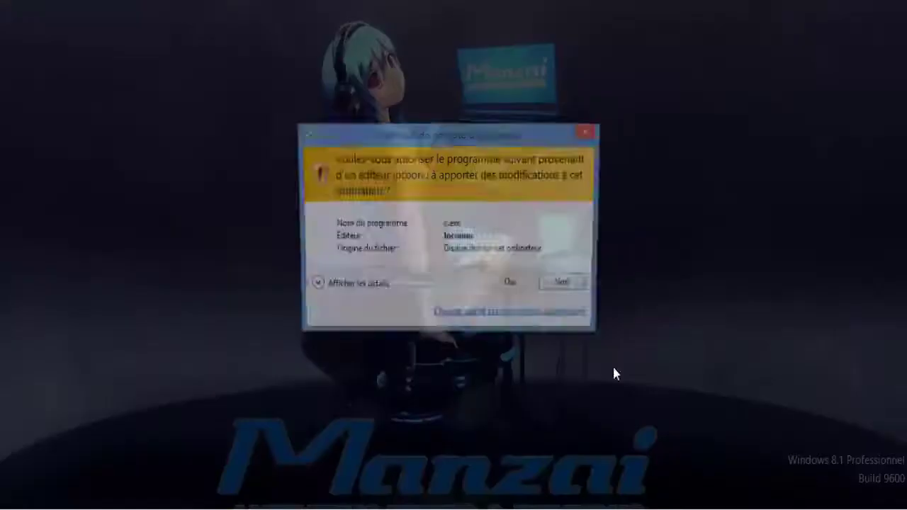
left_click(520, 287)
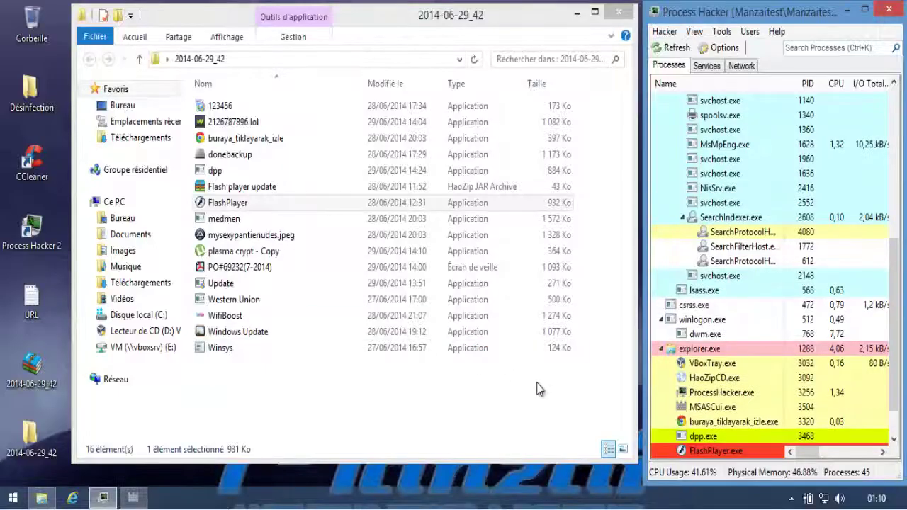
double_click(475, 219)
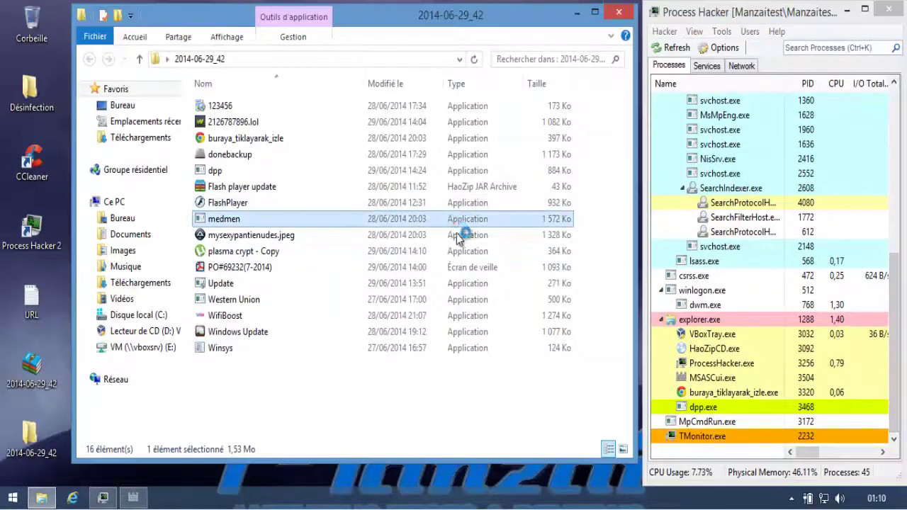
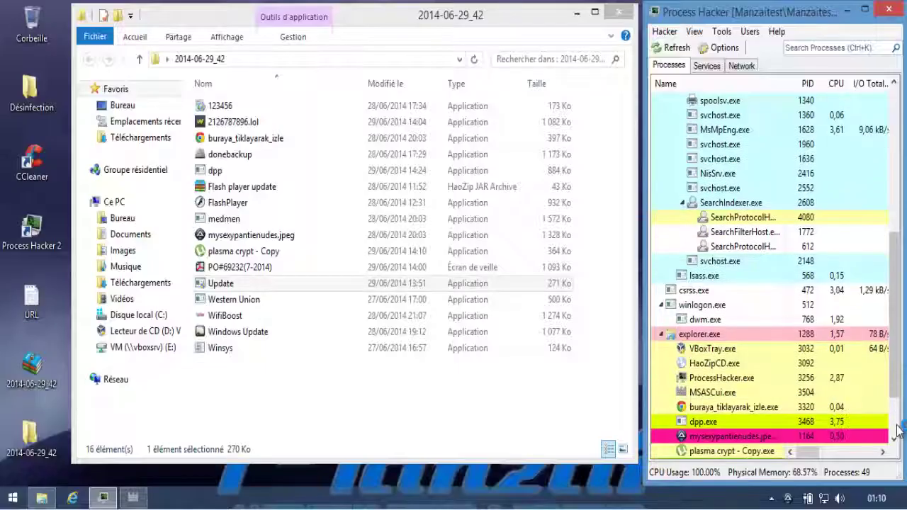
left_click(560, 319)
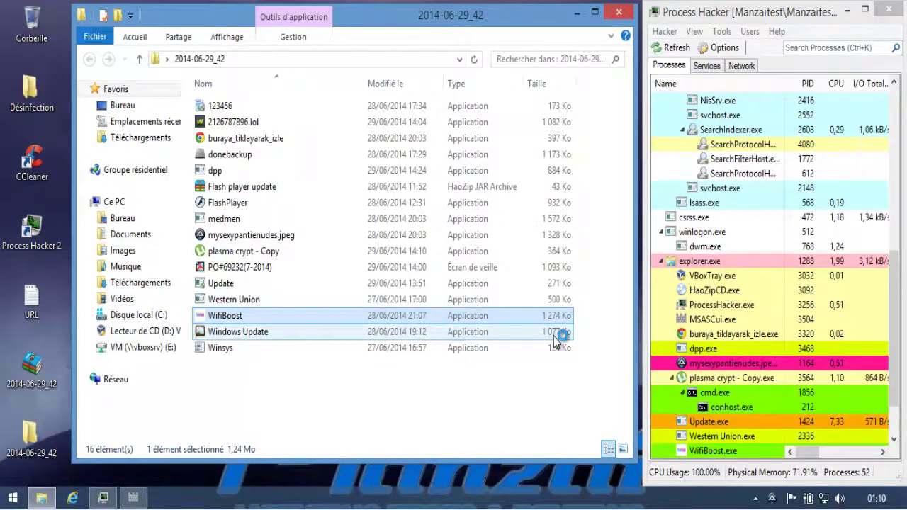
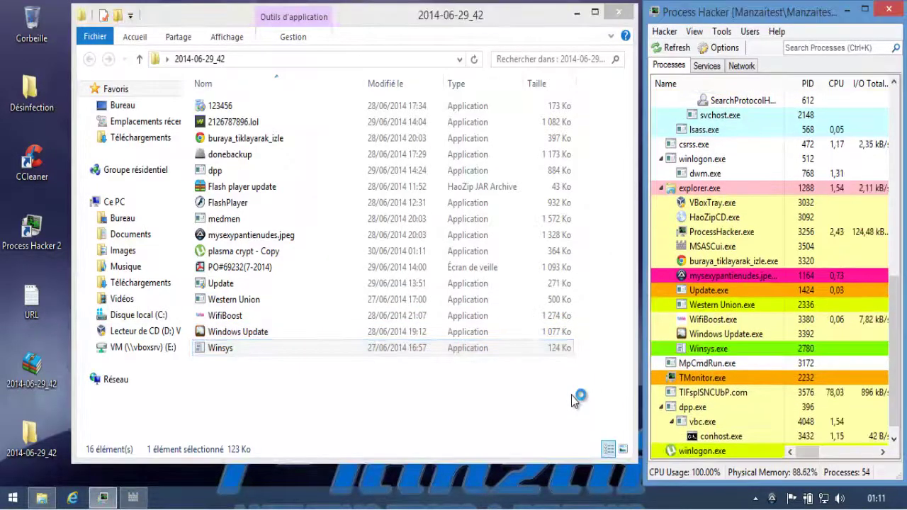
- Close the samples folder, then bring up Windows Defender to check its protection status and close it
left_click(621, 13)
left_click(137, 499)
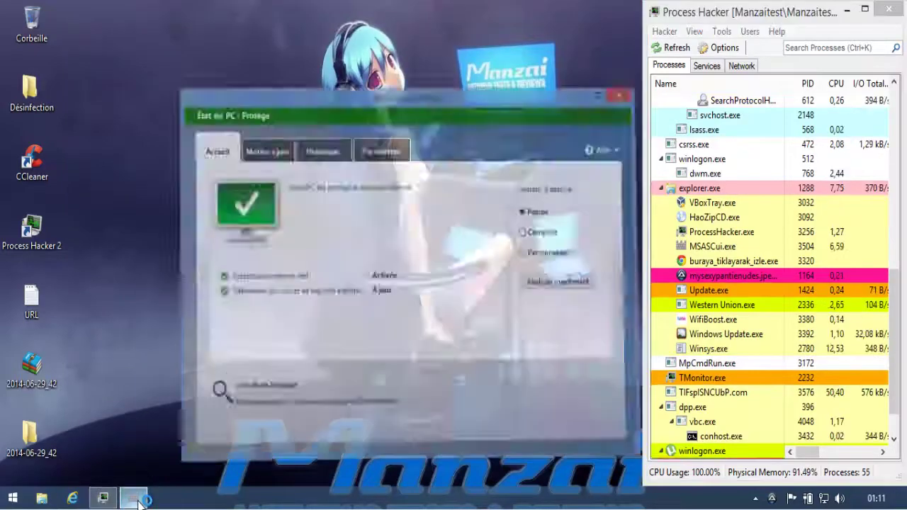
left_click(701, 37)
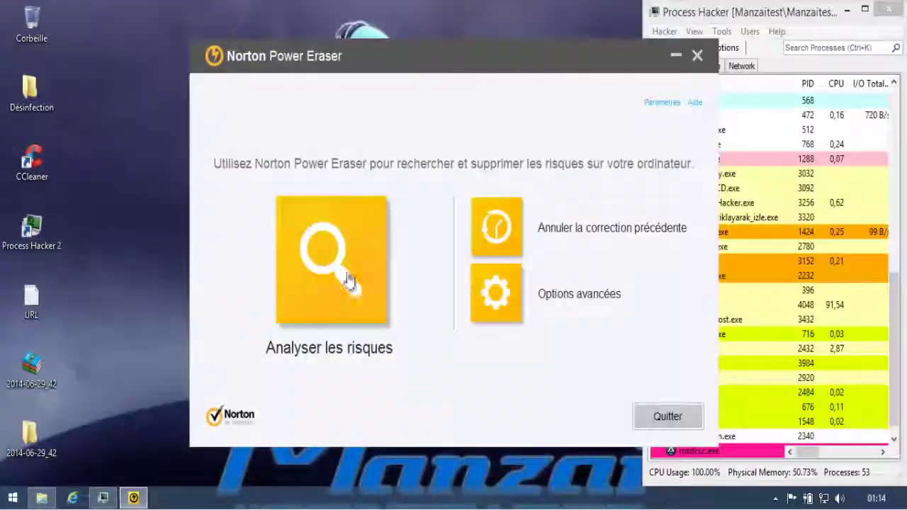
- Scan the computer for risks with Norton Power Eraser, look through the results and try to fix the listed risks
left_click(358, 294)
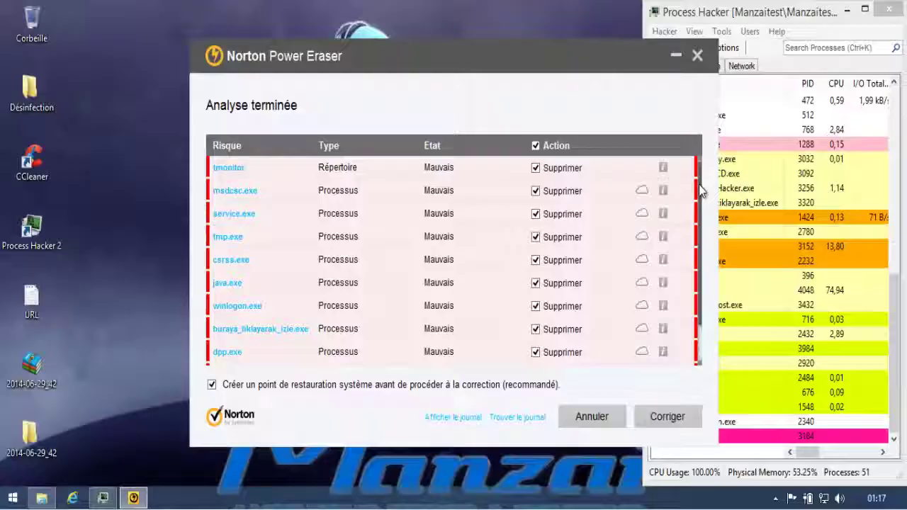
mouse_move(700, 190)
left_mouse_down()
mouse_move(700, 241)
mouse_move(700, 172)
left_mouse_up()
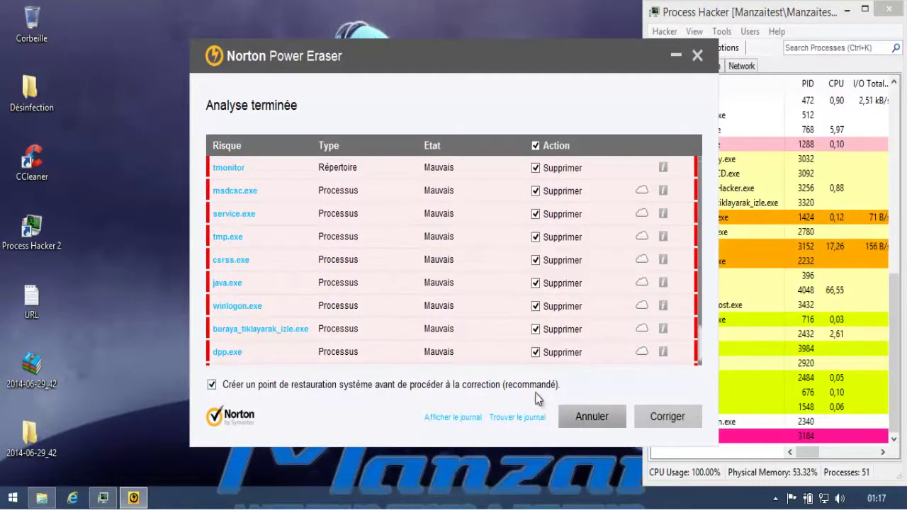
left_click(542, 385)
left_click(655, 420)
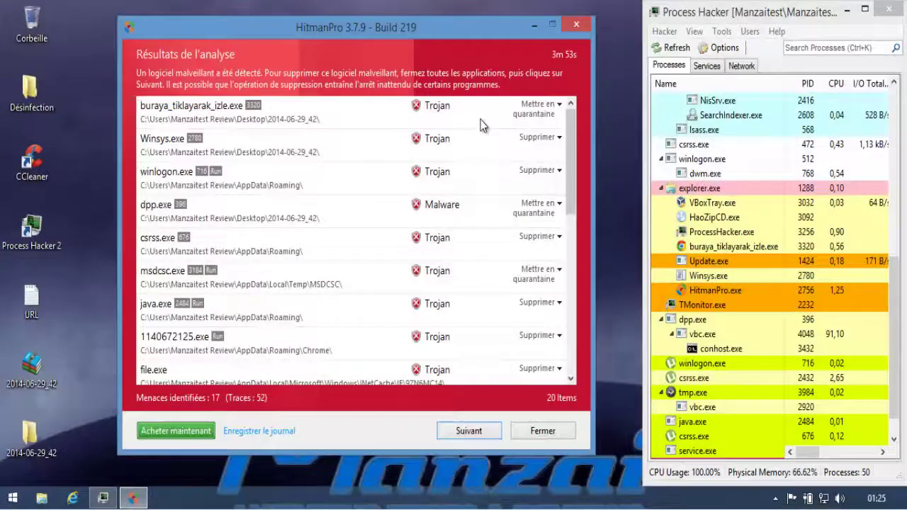
- Examine the detection names of the malware entries in the HitmanPro scan results, from buraya_tiklayarak_izle.exe down to Diagnostic.exe
left_click(481, 122)
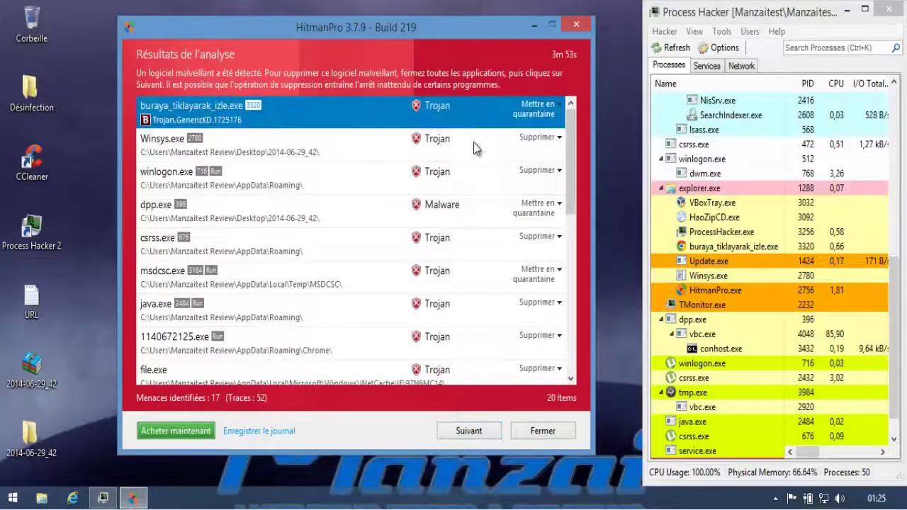
left_click(474, 149)
left_click(479, 185)
left_click(478, 213)
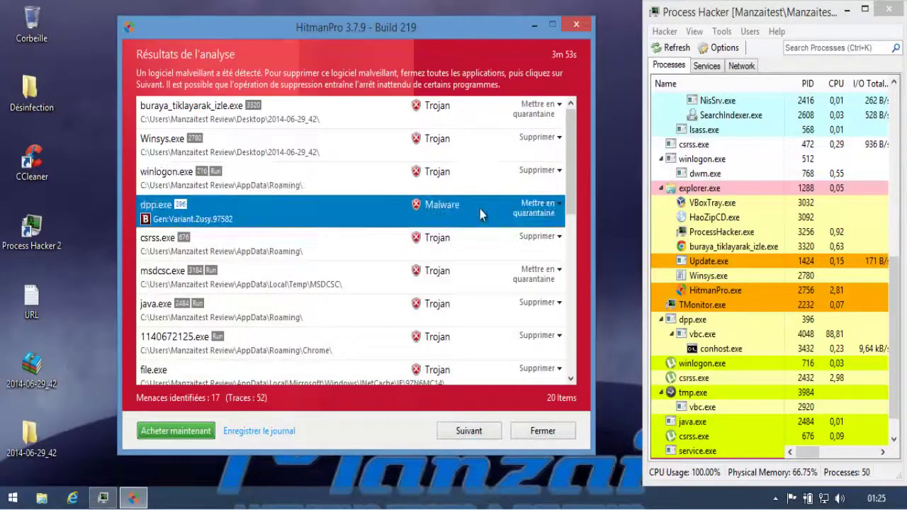
left_click(454, 245)
left_click(484, 269)
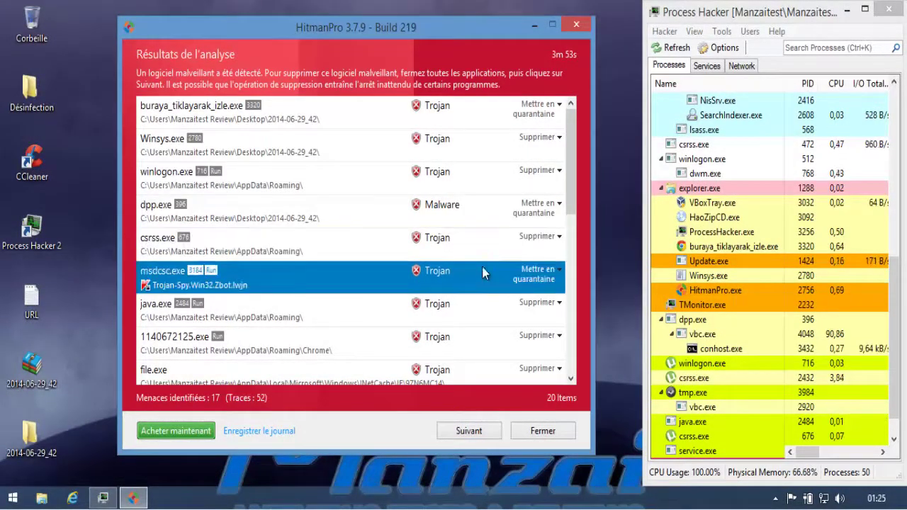
left_click(478, 305)
left_click(479, 339)
scroll(478, 308, "down", 2)
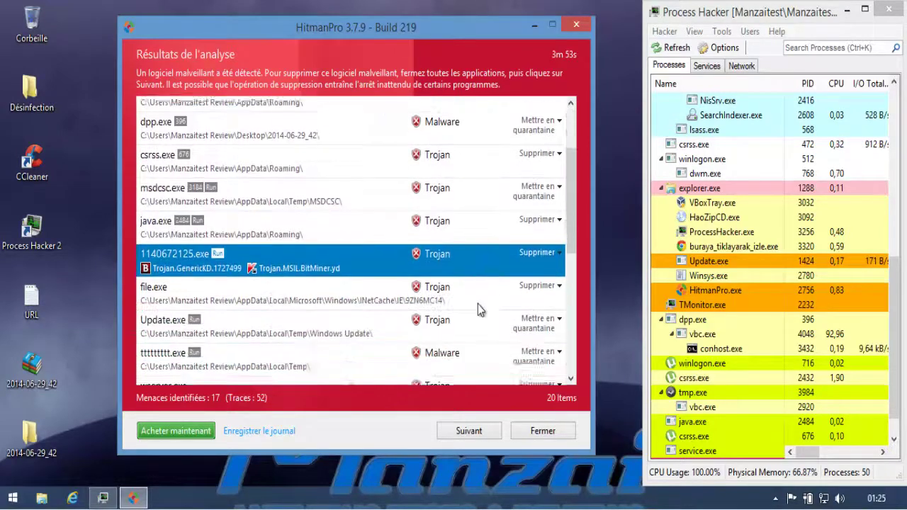
scroll(477, 304, "down", 3)
left_click(455, 186)
left_click(455, 210)
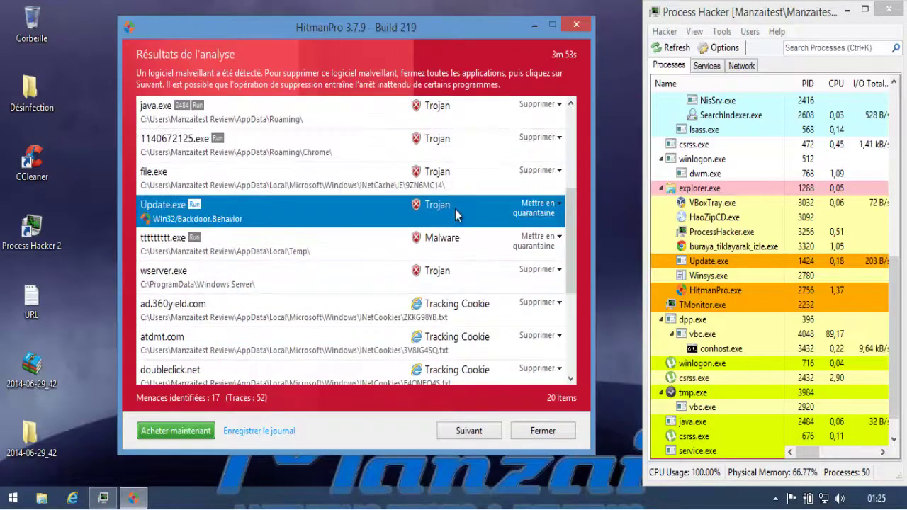
left_click(456, 240)
left_click(456, 270)
scroll(458, 276, "down", 1)
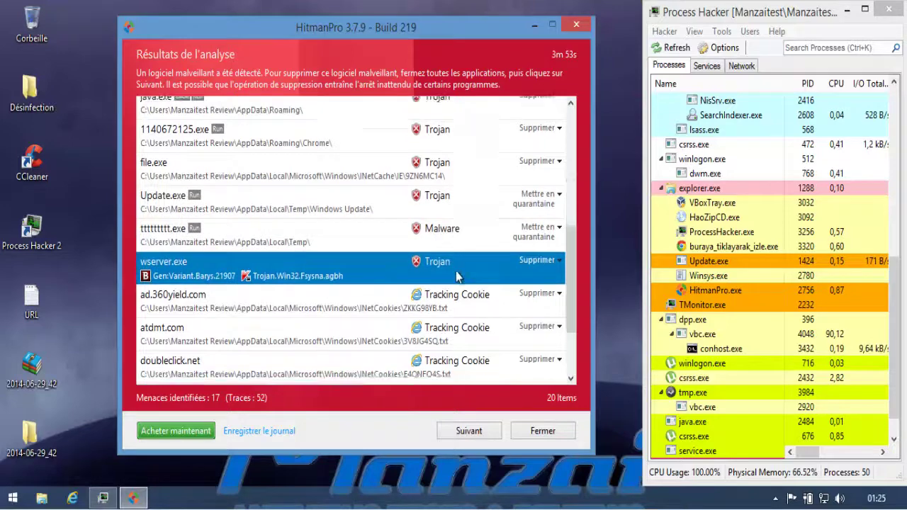
scroll(456, 276, "down", 5)
left_click(455, 216)
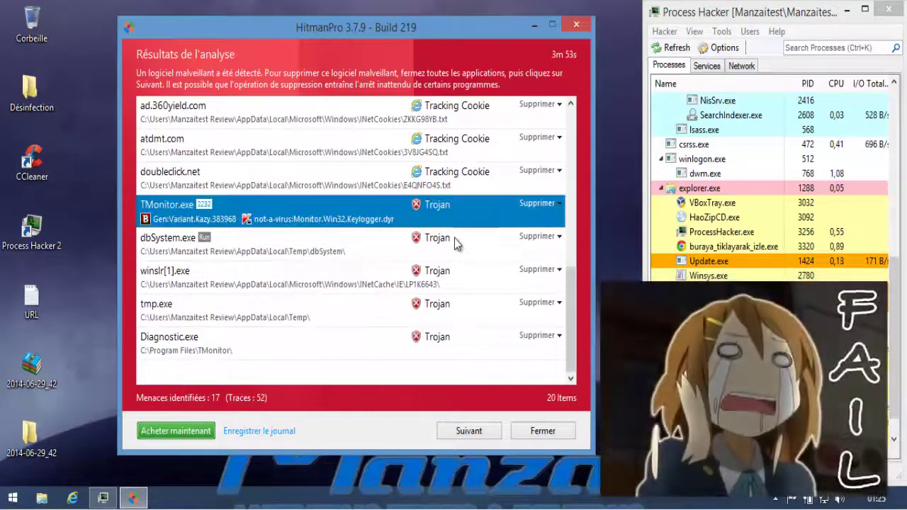
left_click(454, 238)
left_click(457, 269)
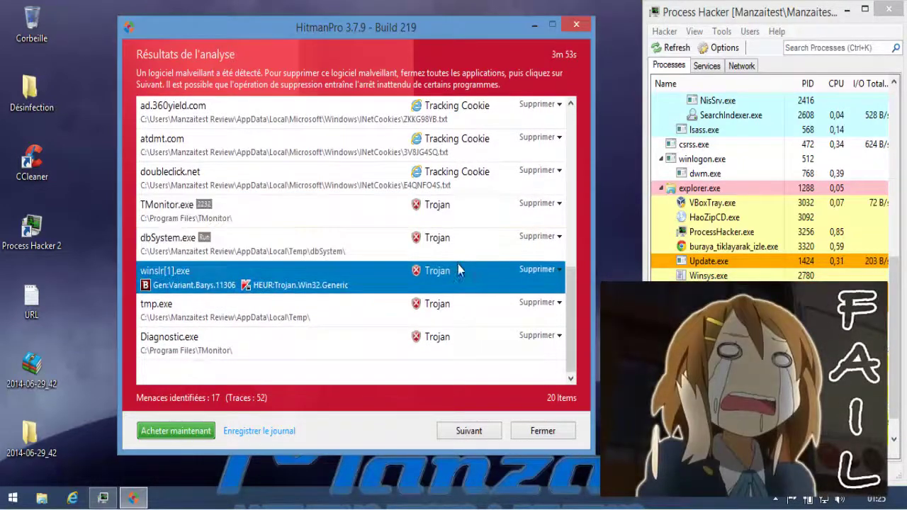
left_click(462, 309)
left_click(464, 339)
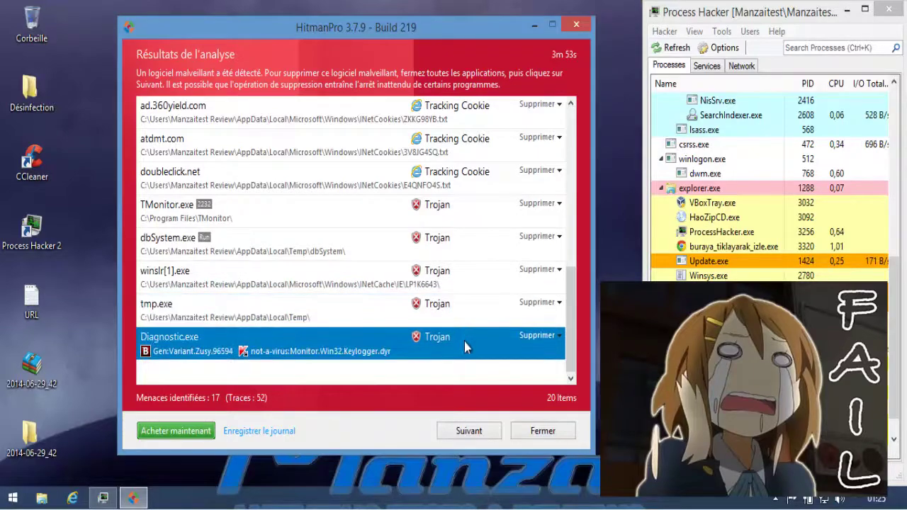